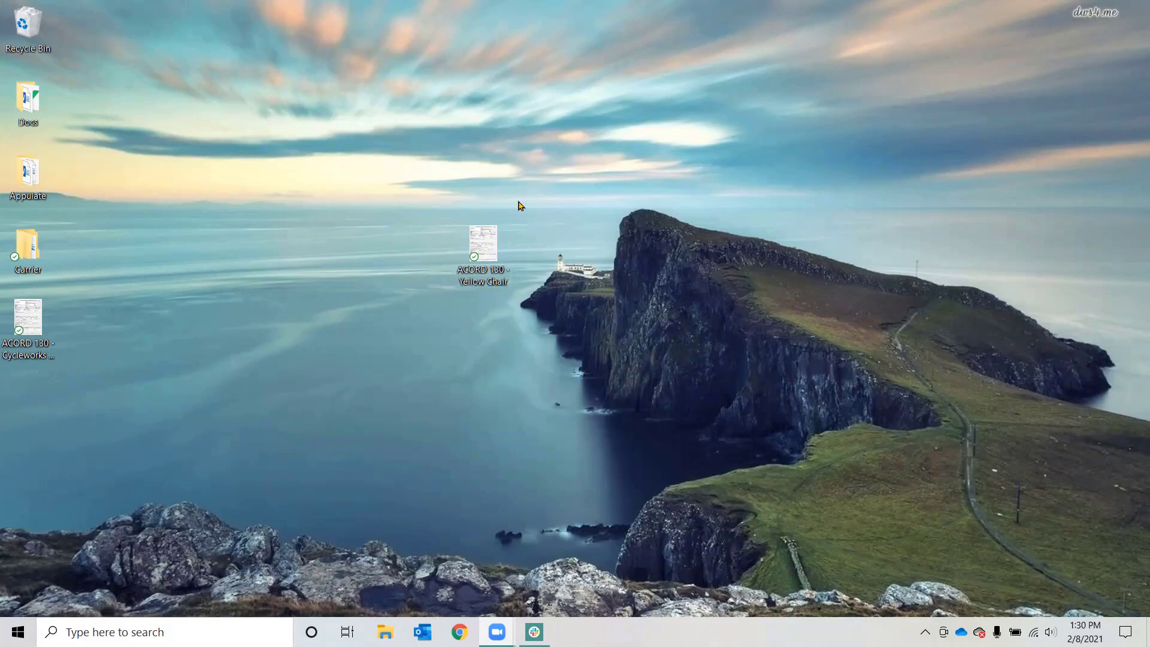
Step: Open the ACORD 130 - Yellow Chair PDF from the desktop and look over the workers compensation application
double_click(481, 257)
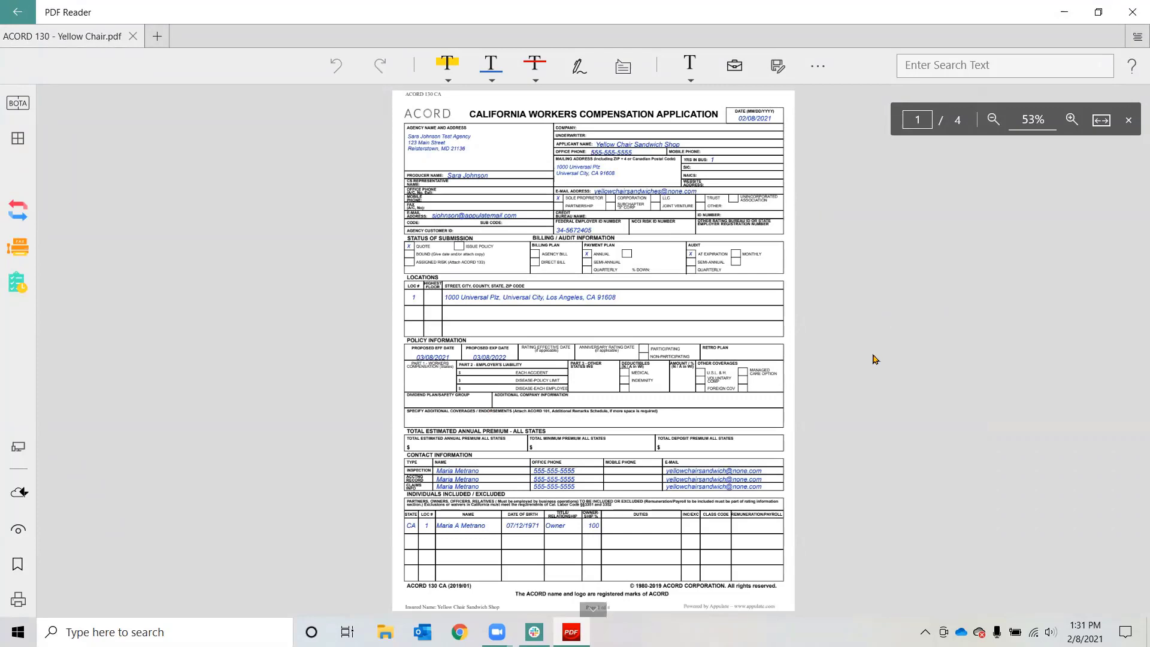
scroll(874, 359, "down", 2)
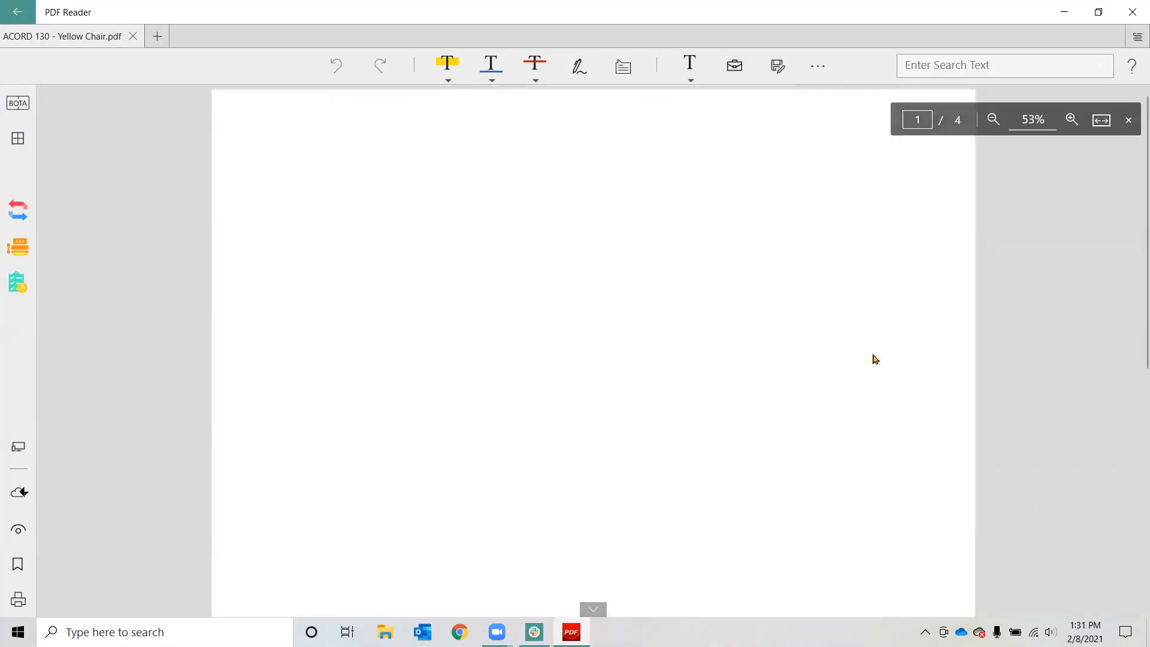
scroll(873, 359, "up", 2)
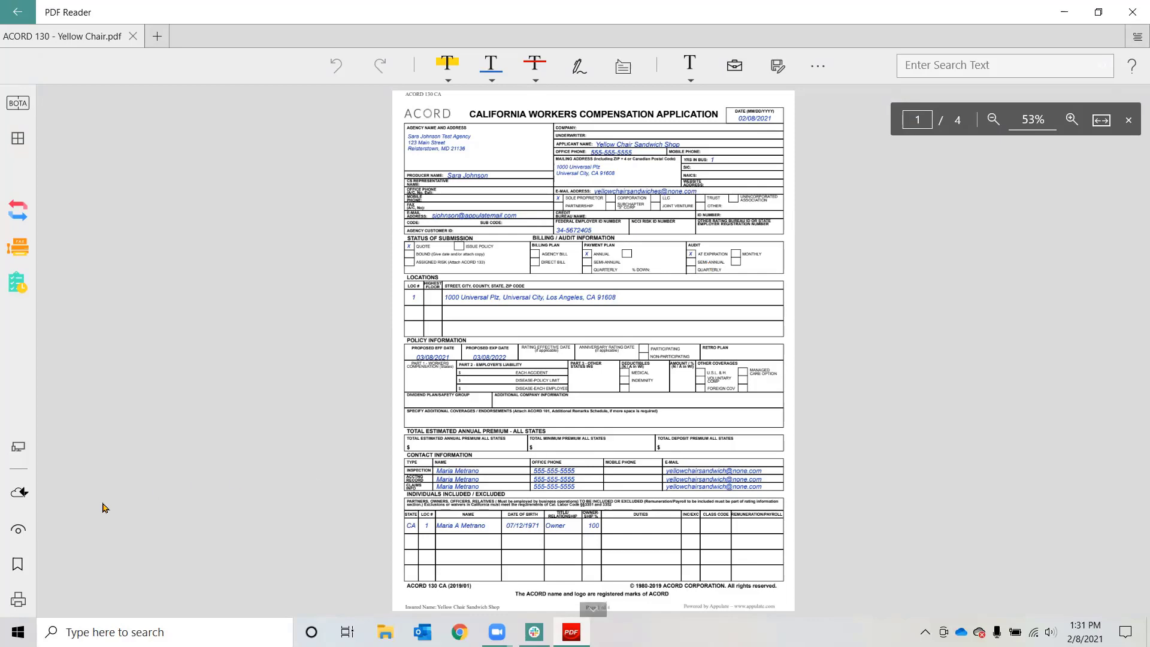
left_click(19, 601)
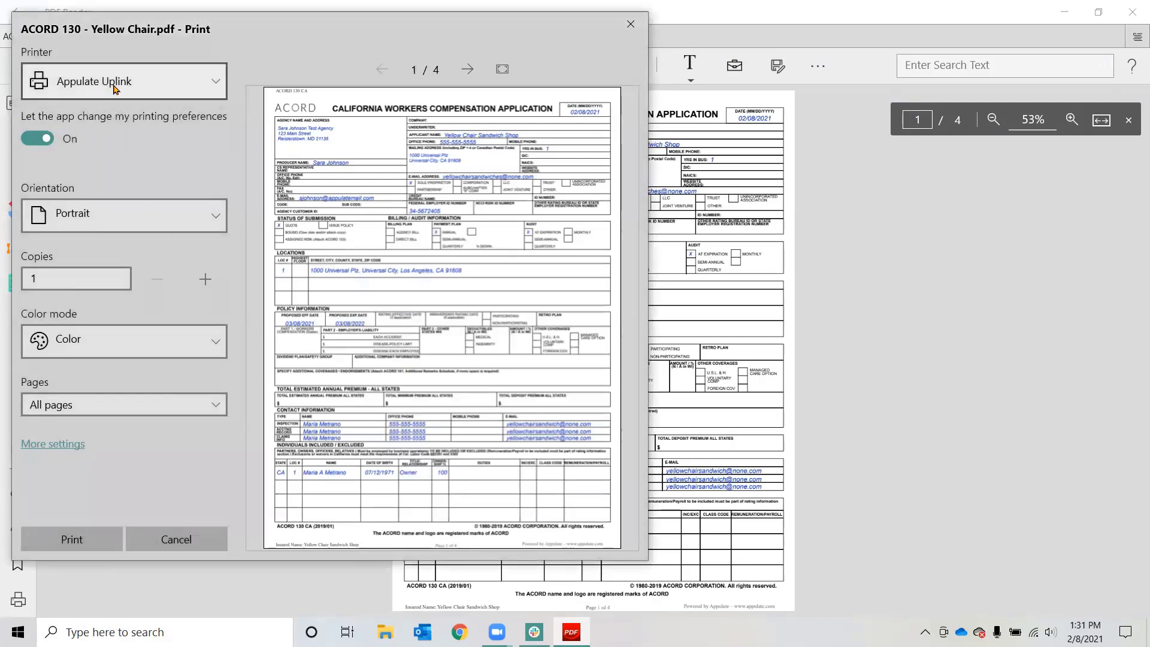
left_click(219, 81)
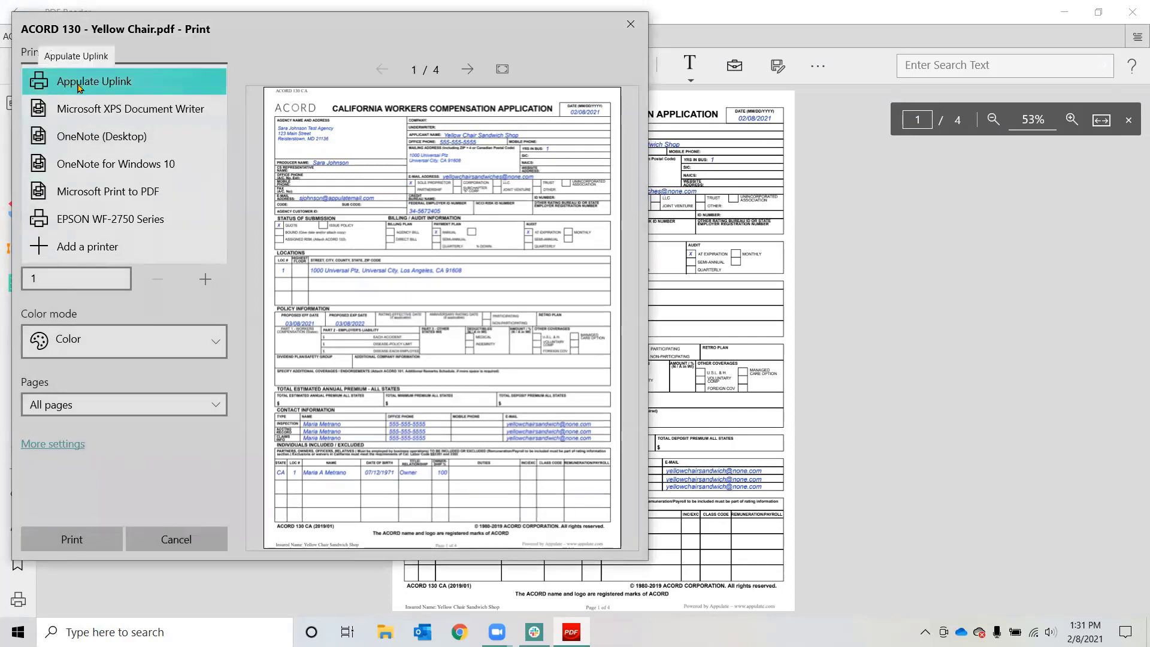
left_click(125, 88)
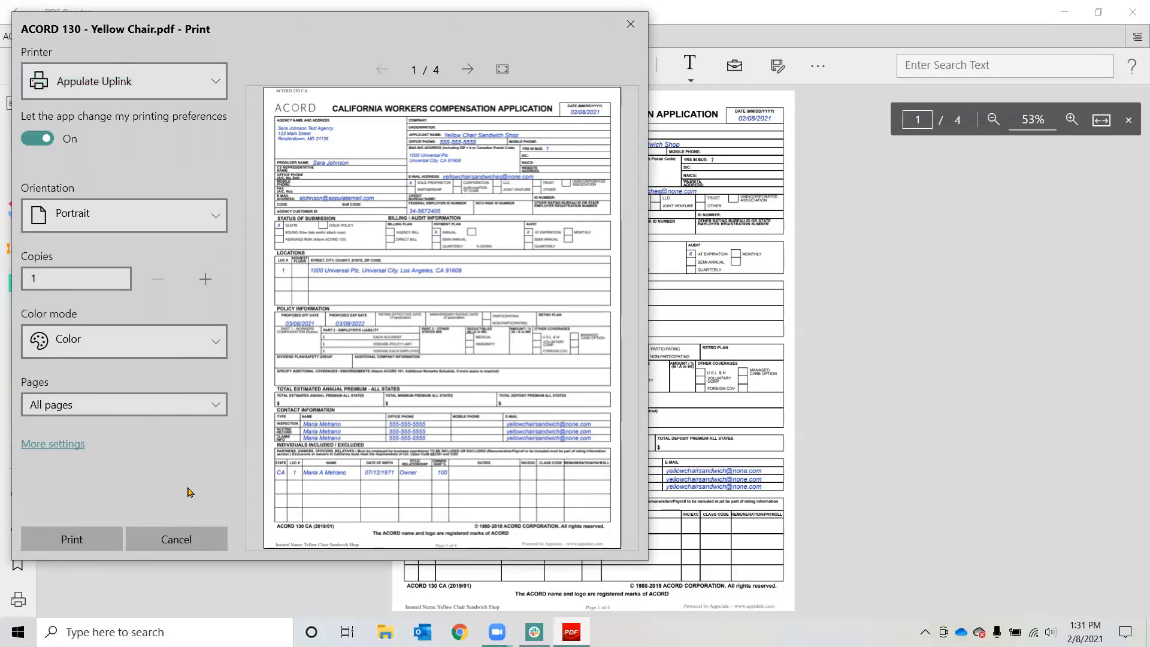
left_click(53, 551)
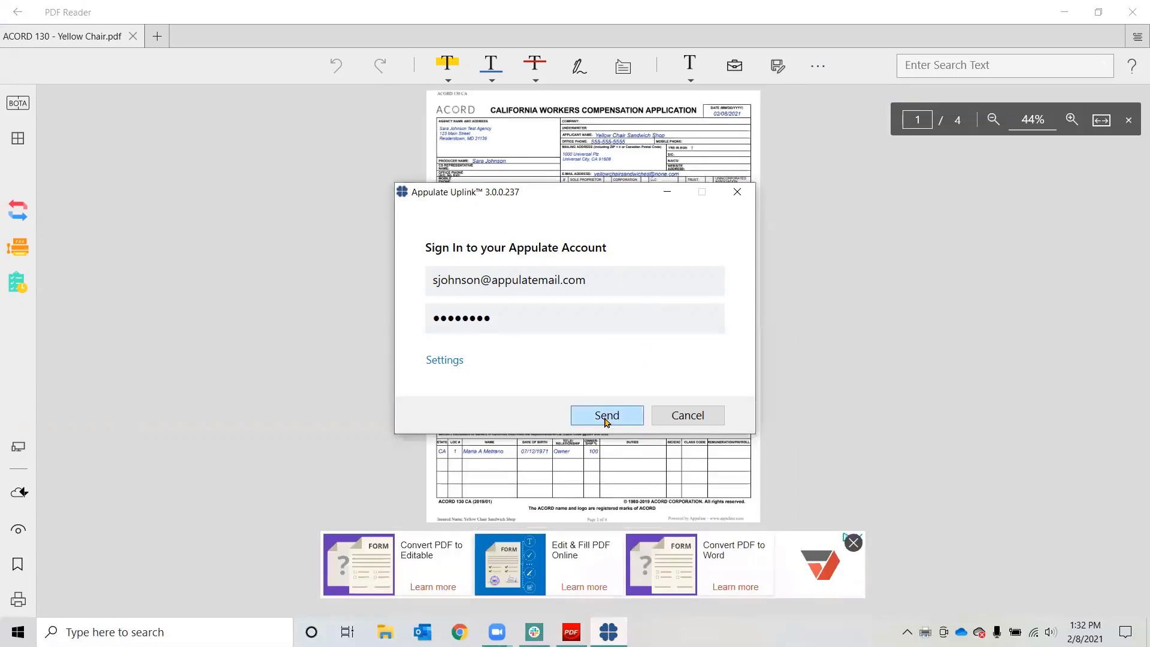
left_click(688, 413)
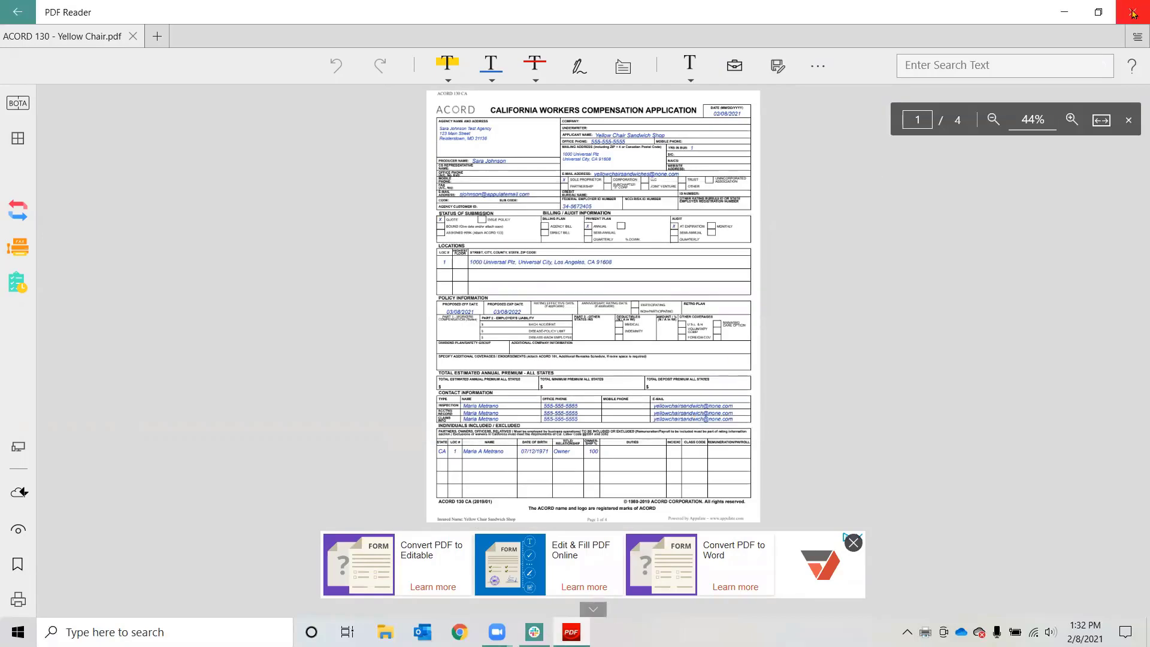
left_click(1134, 11)
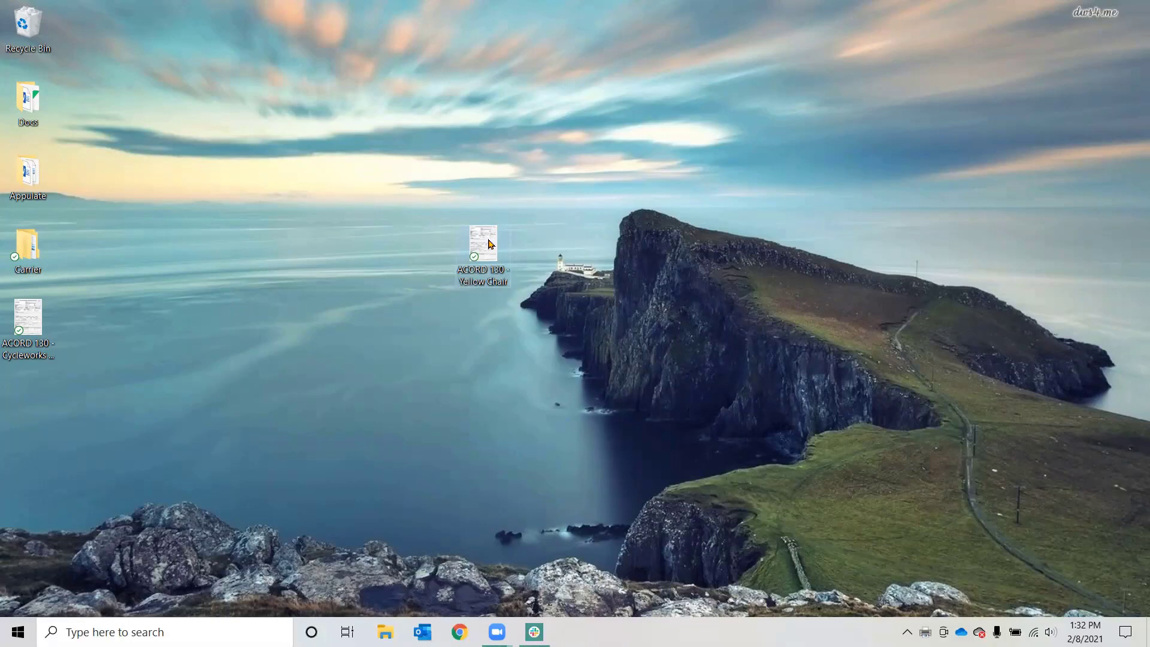
Step: Send the ACORD 130 - Yellow Chair file from the desktop through Uplink and continue with the Workers' Compensation line
right_click(489, 240)
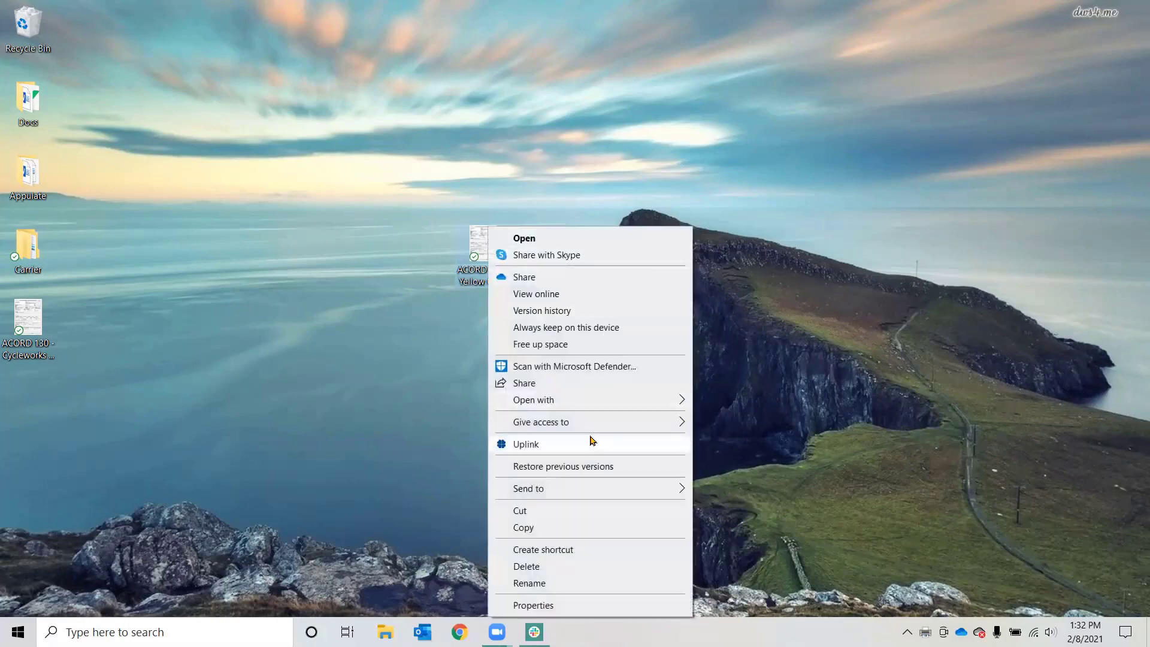
left_click(592, 446)
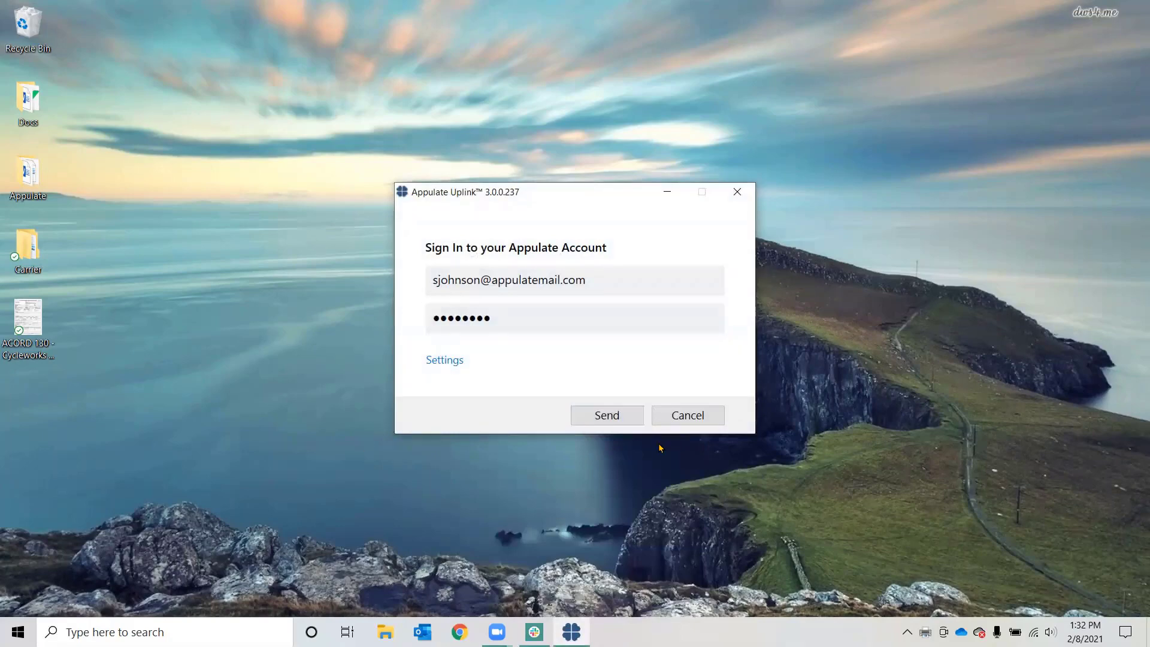
left_click(607, 416)
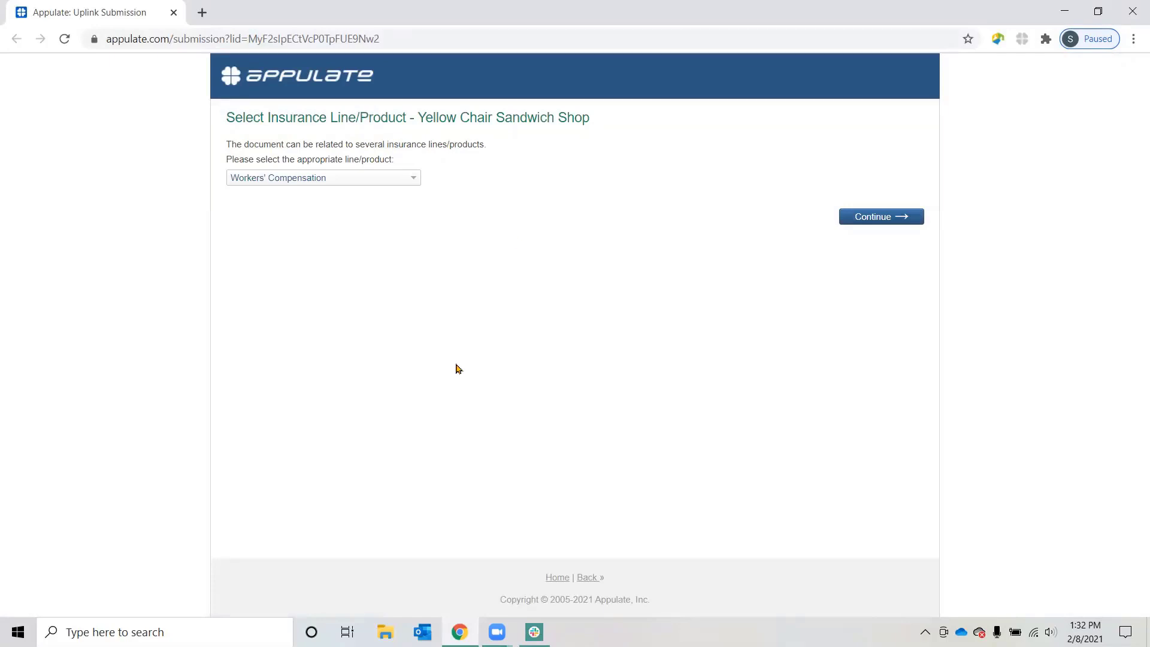
left_click(897, 217)
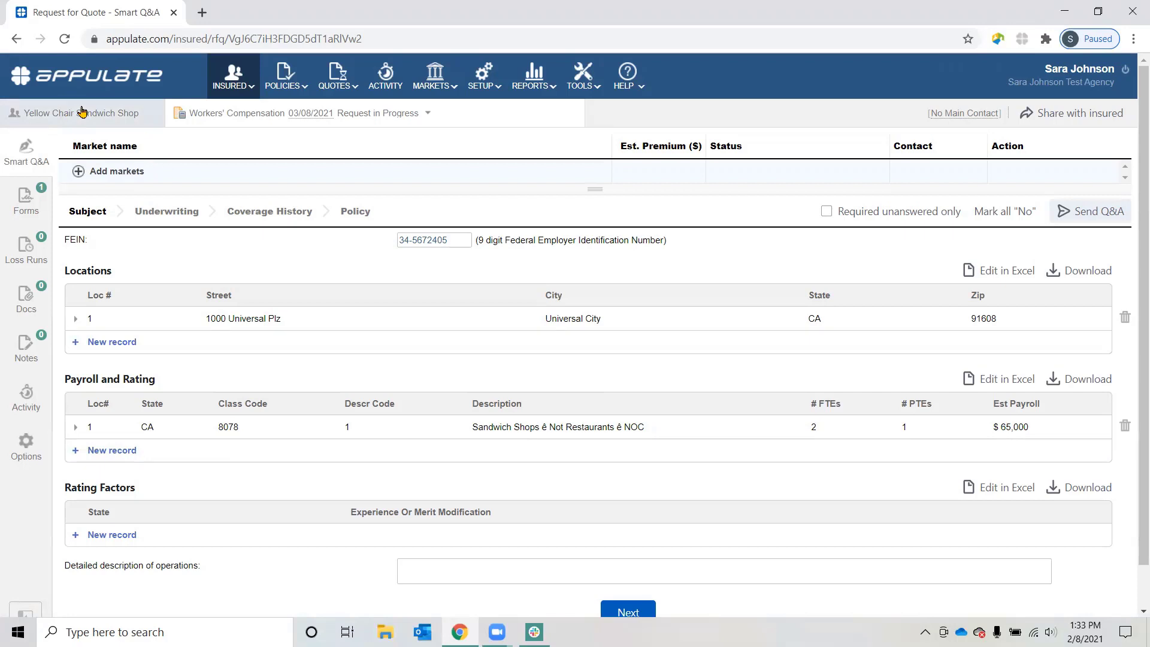
Step: Add Employers Testing as a market for the Yellow Chair Sandwich Shop request
left_click(80, 172)
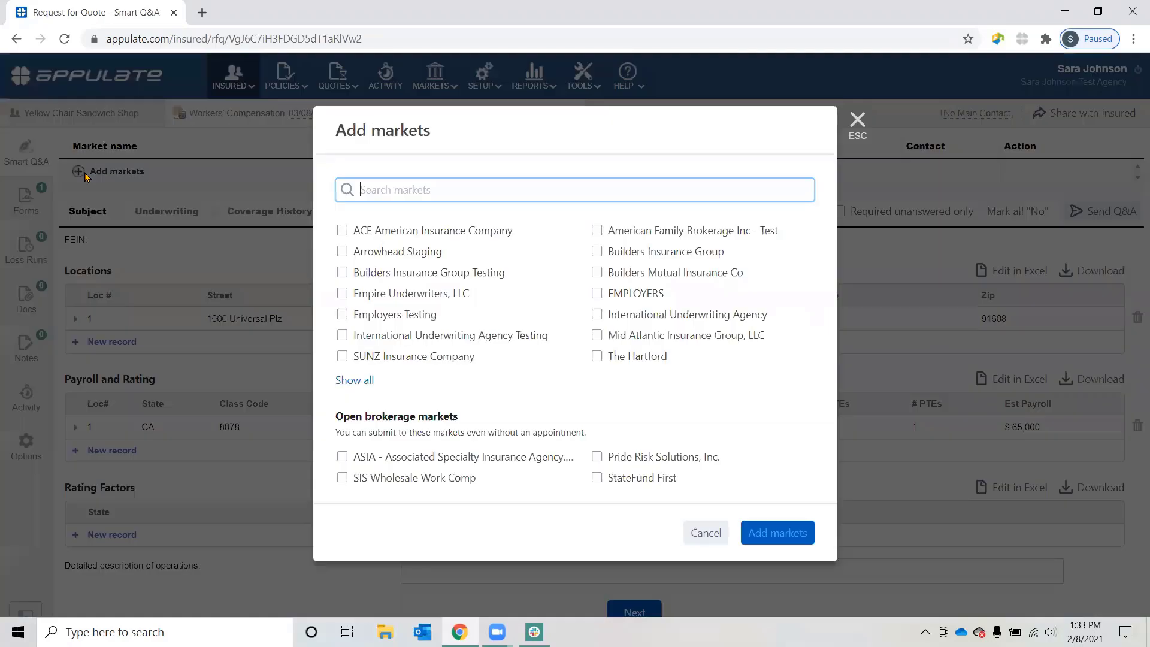
left_click(343, 314)
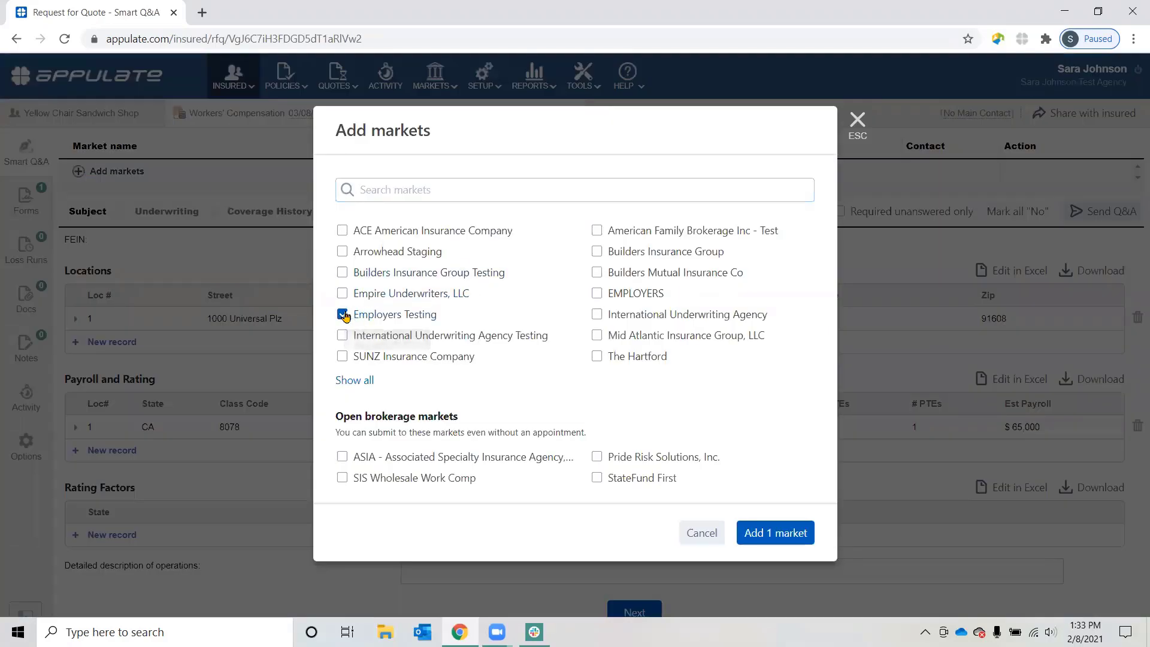
left_click(764, 533)
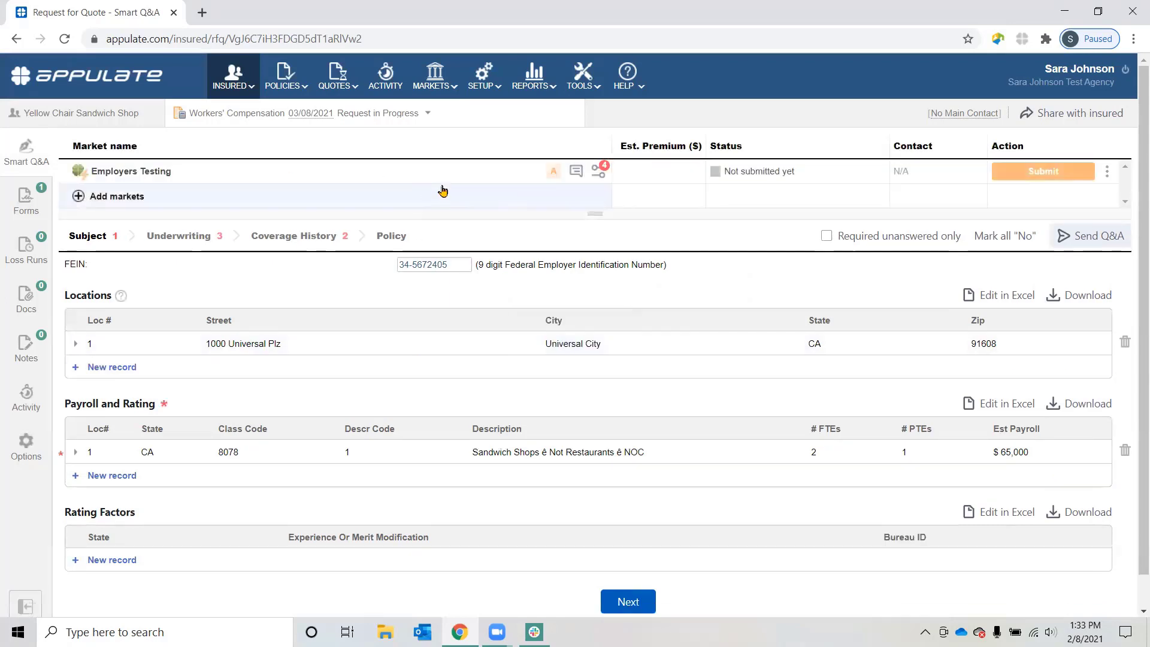
Step: Set the Employer's Liability Limits to 1M/1M/1M in the quote parameters for Employers Testing
left_click(554, 171)
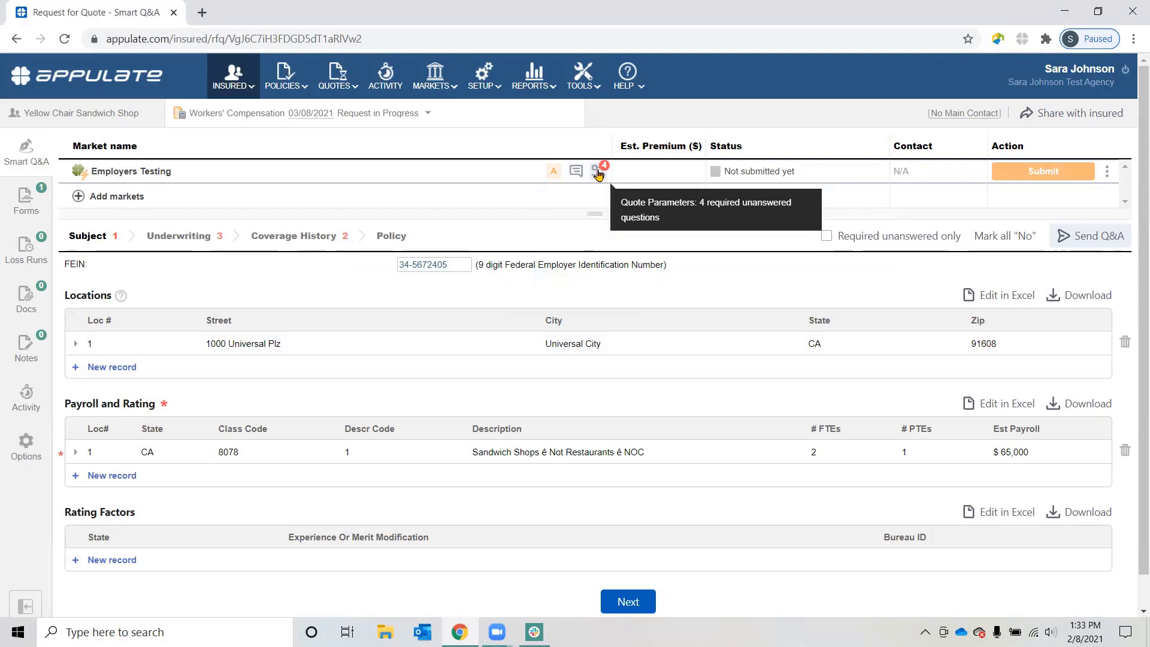
left_click(599, 173)
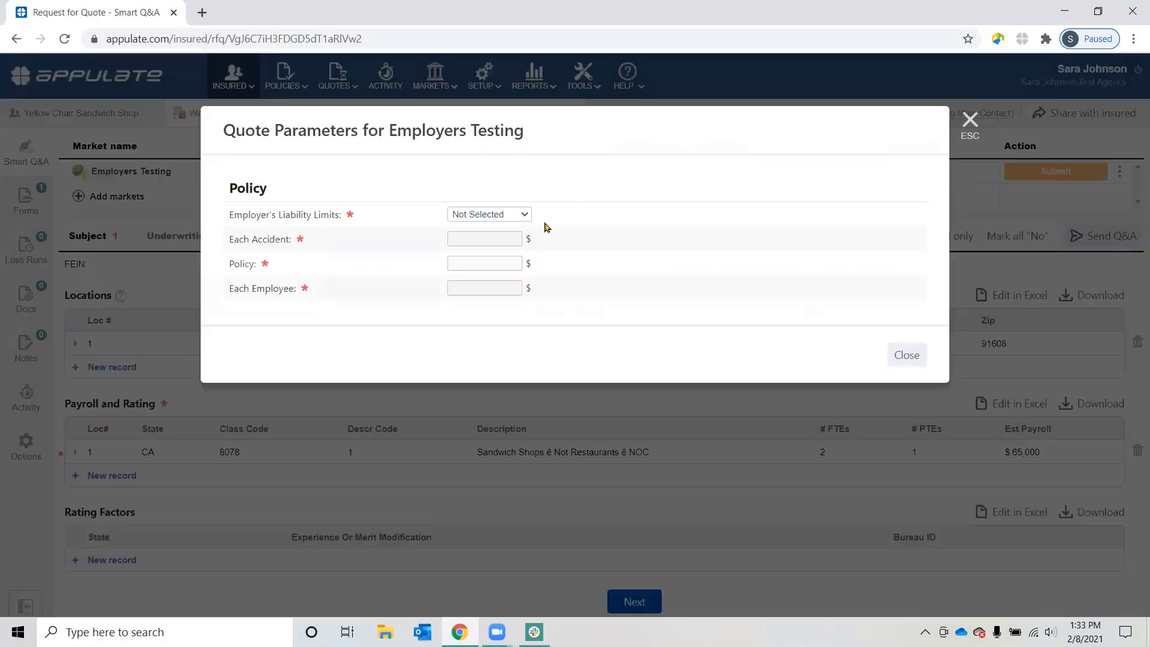
left_click(514, 217)
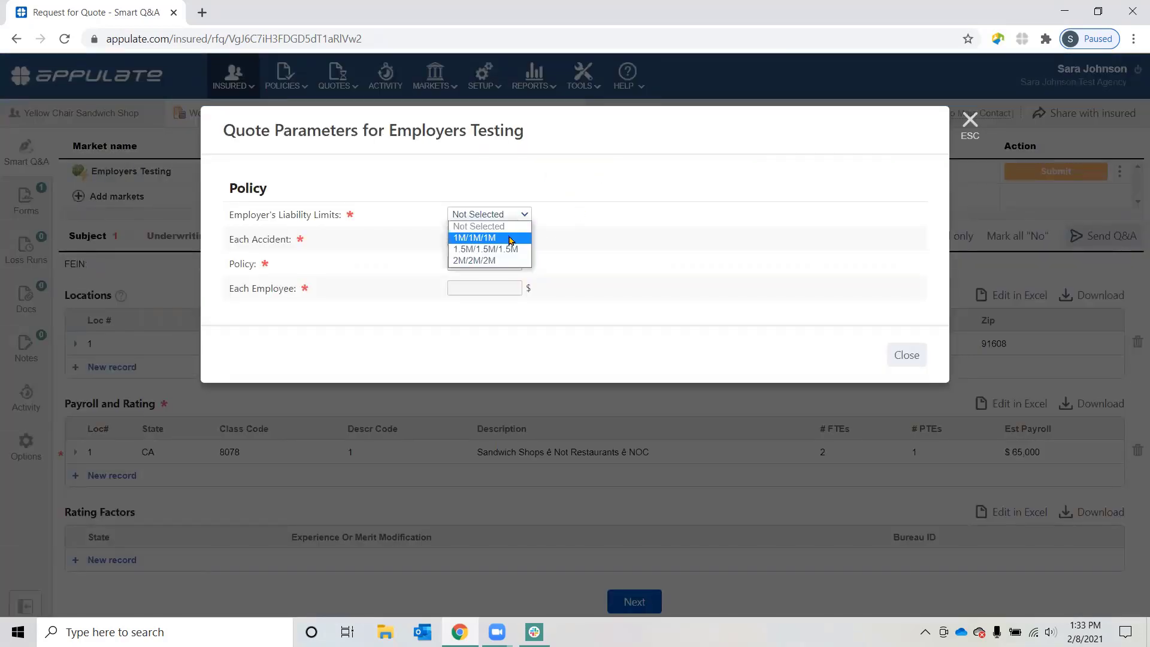
left_click(509, 240)
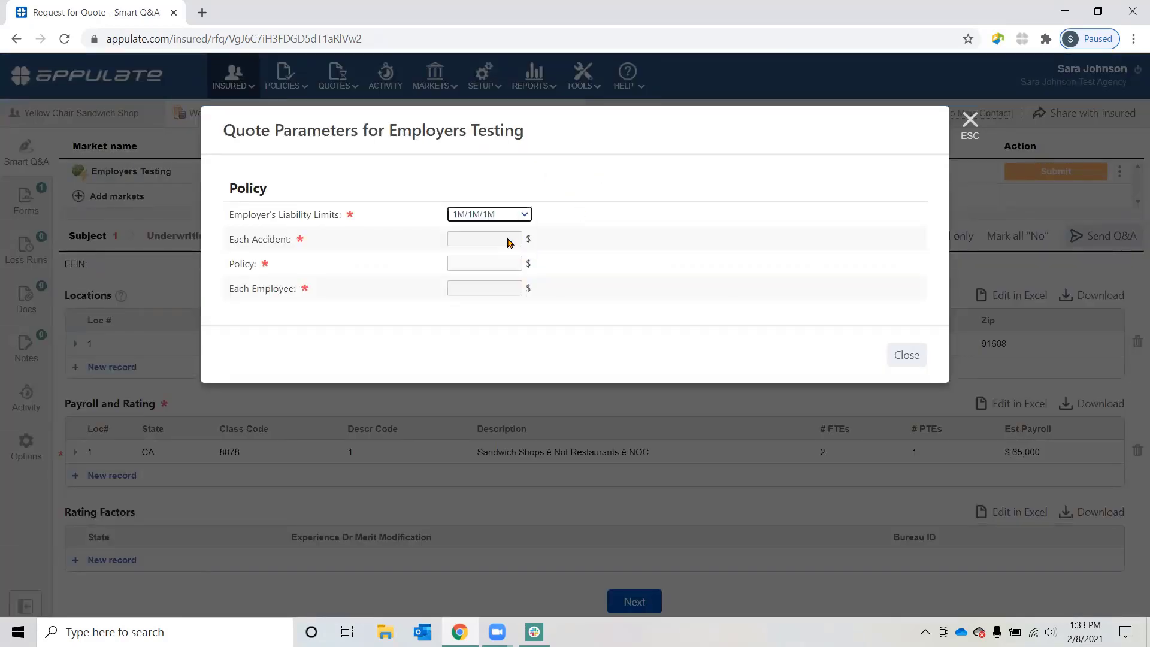
left_click(906, 355)
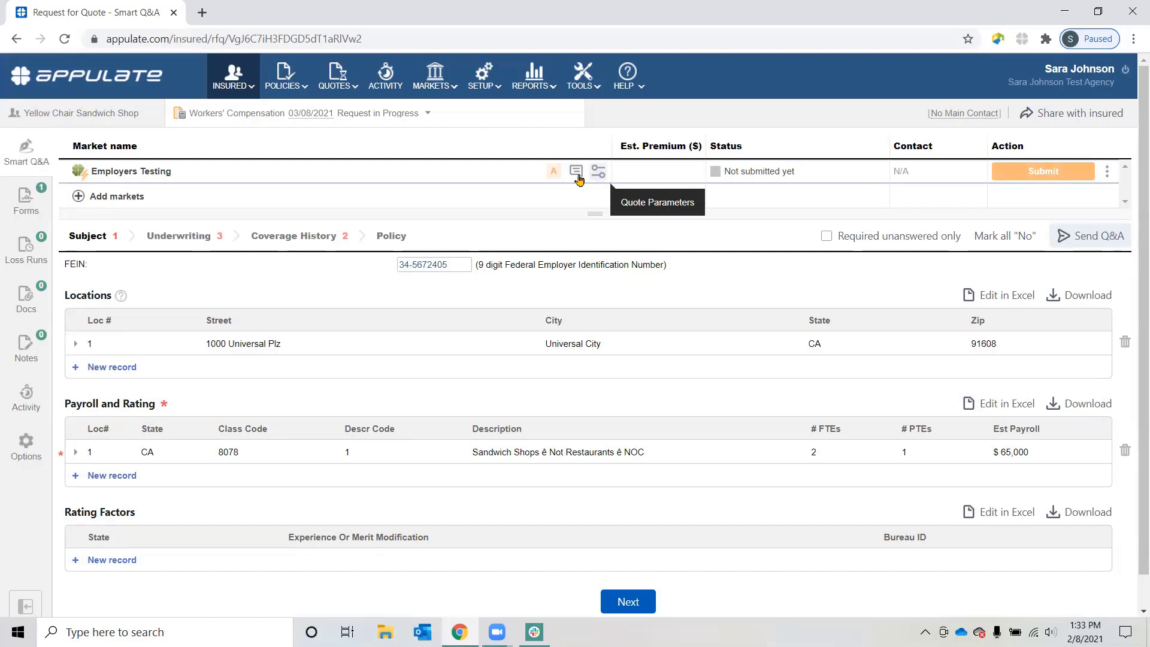
Step: Set the missing Employers class code in Payroll and Rating to 8078 (03) Sandwich Shops — Not Restaurants — NOC
mouse_move(555, 172)
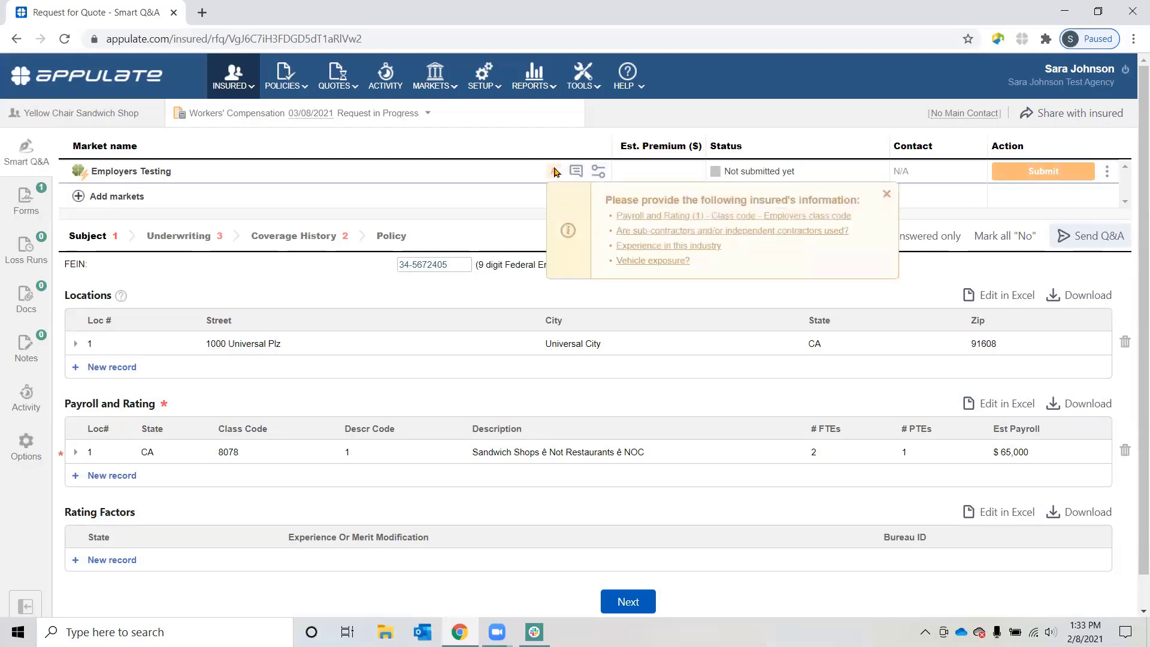
left_click(701, 217)
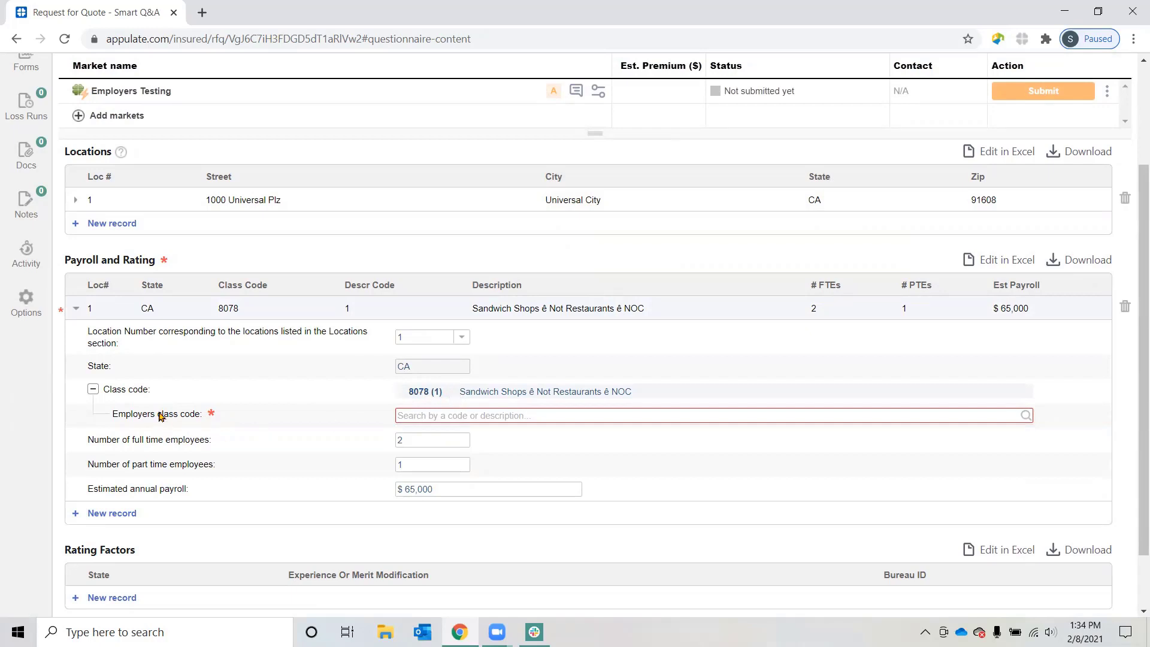
left_click(415, 420)
type("80")
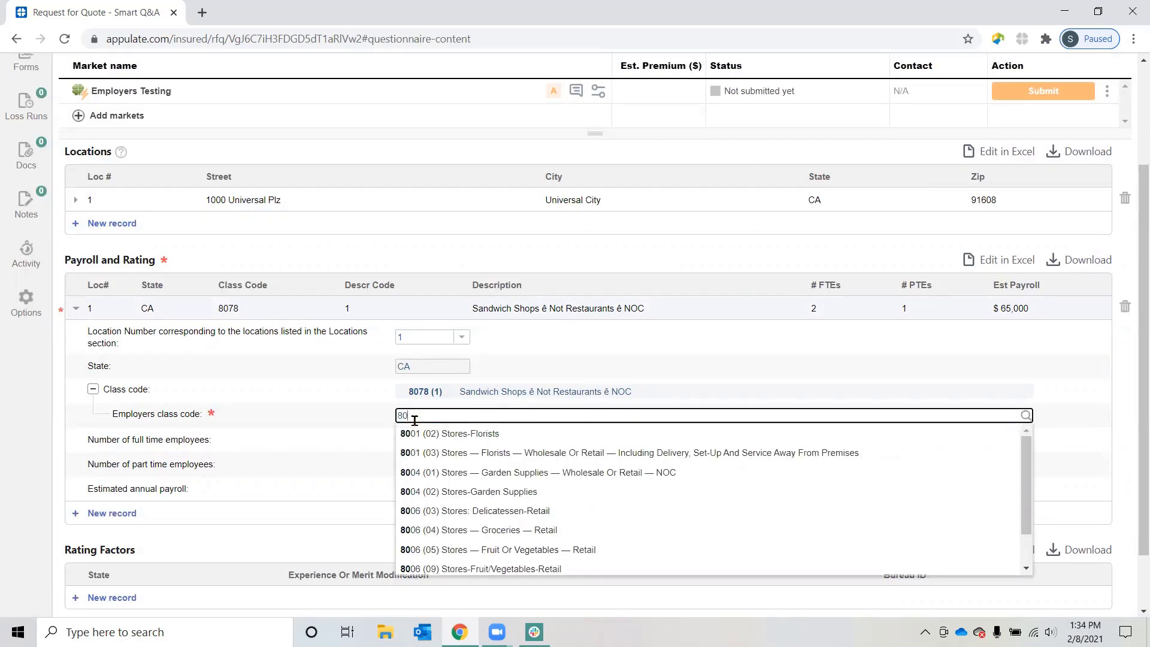
type("78")
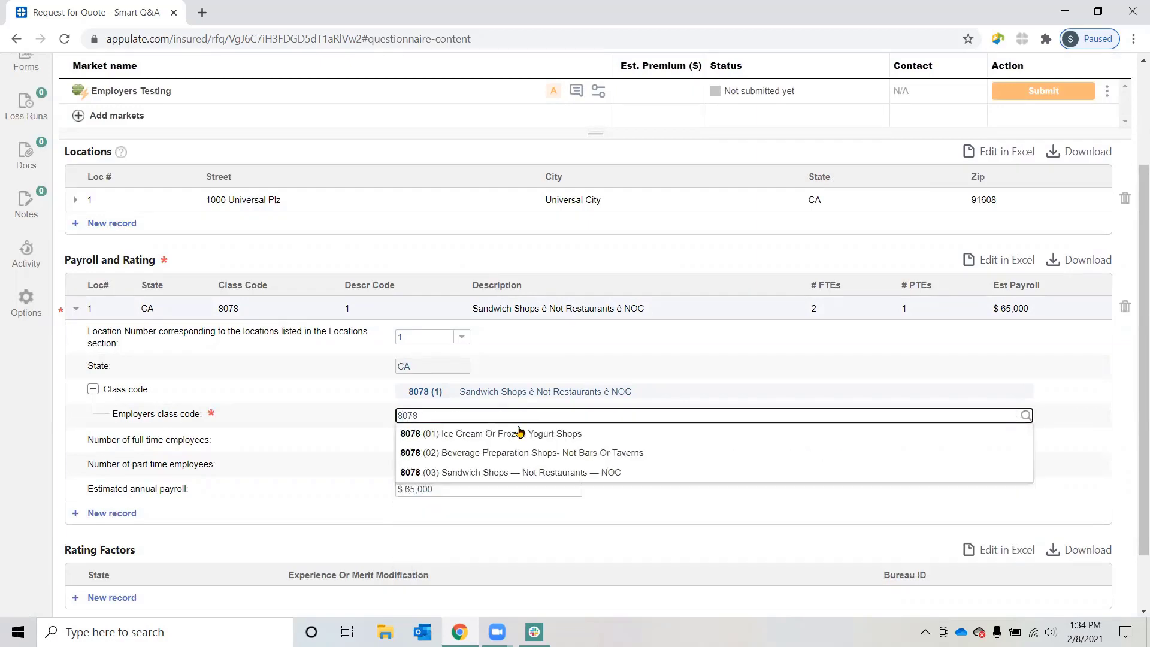
left_click(553, 477)
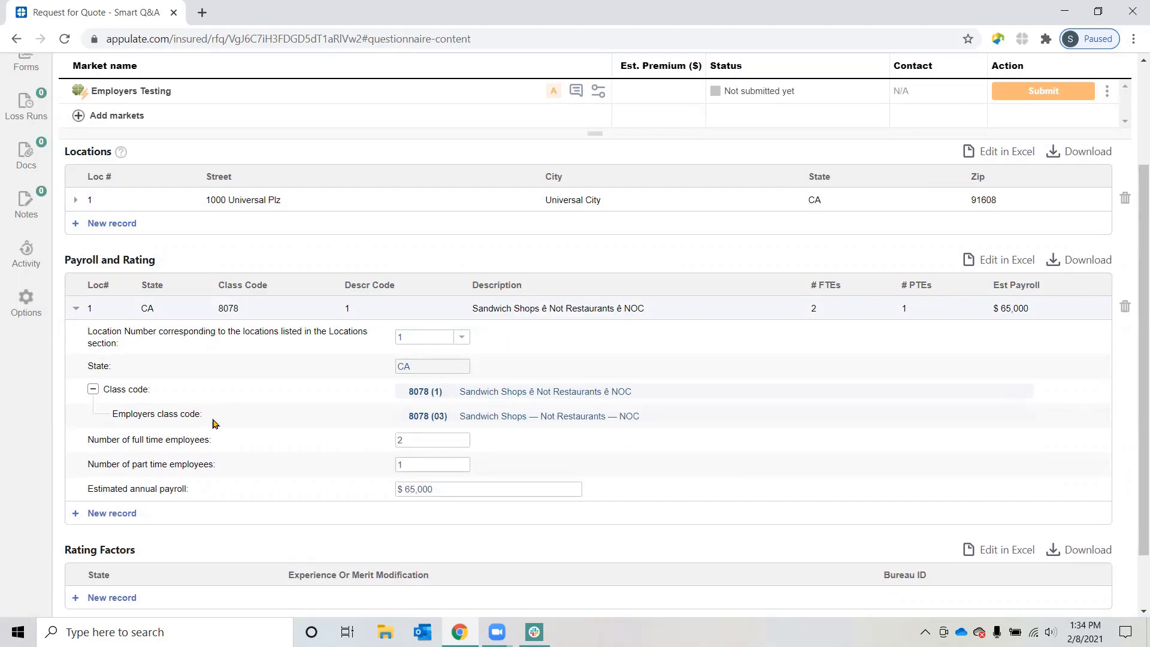
Step: Complete the required Underwriting questions: No for sub-contractors, delivery or catering and vehicle exposure, and 5 years of industry experience
mouse_move(553, 90)
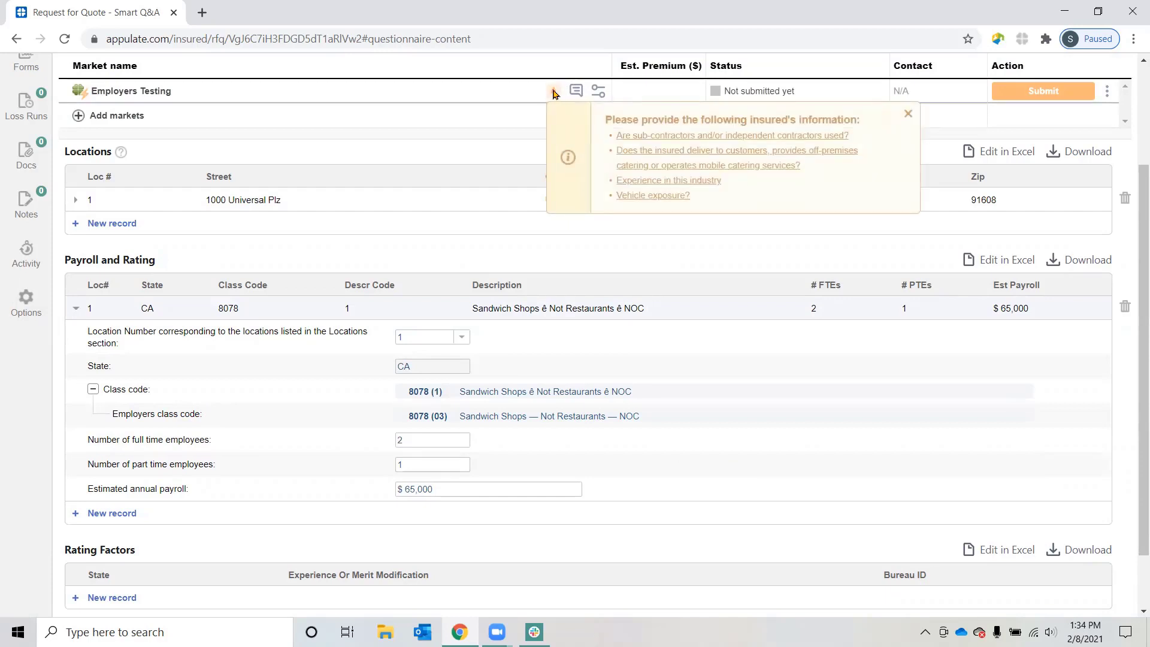
scroll(443, 342, "up", 3)
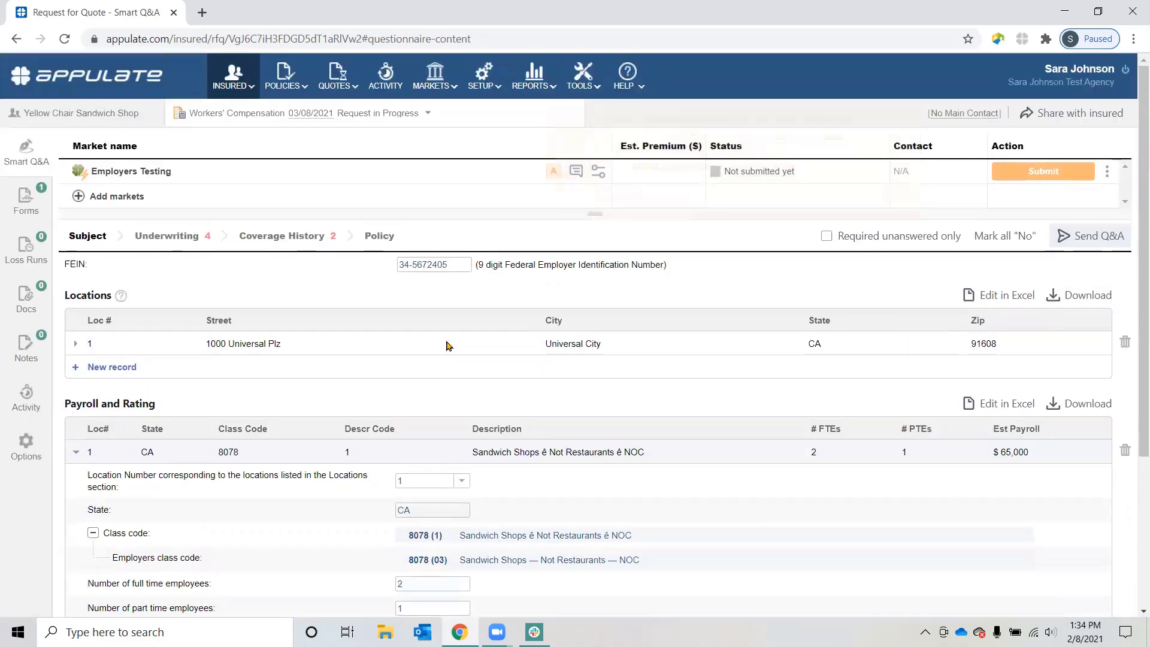
left_click(178, 238)
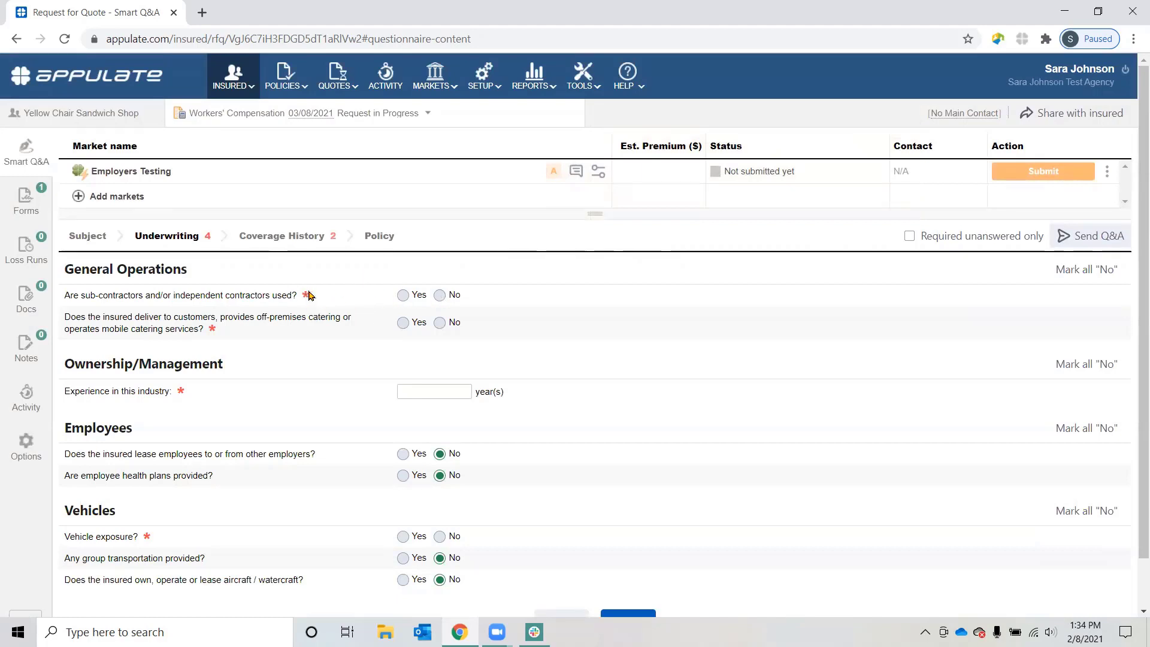
left_click(440, 295)
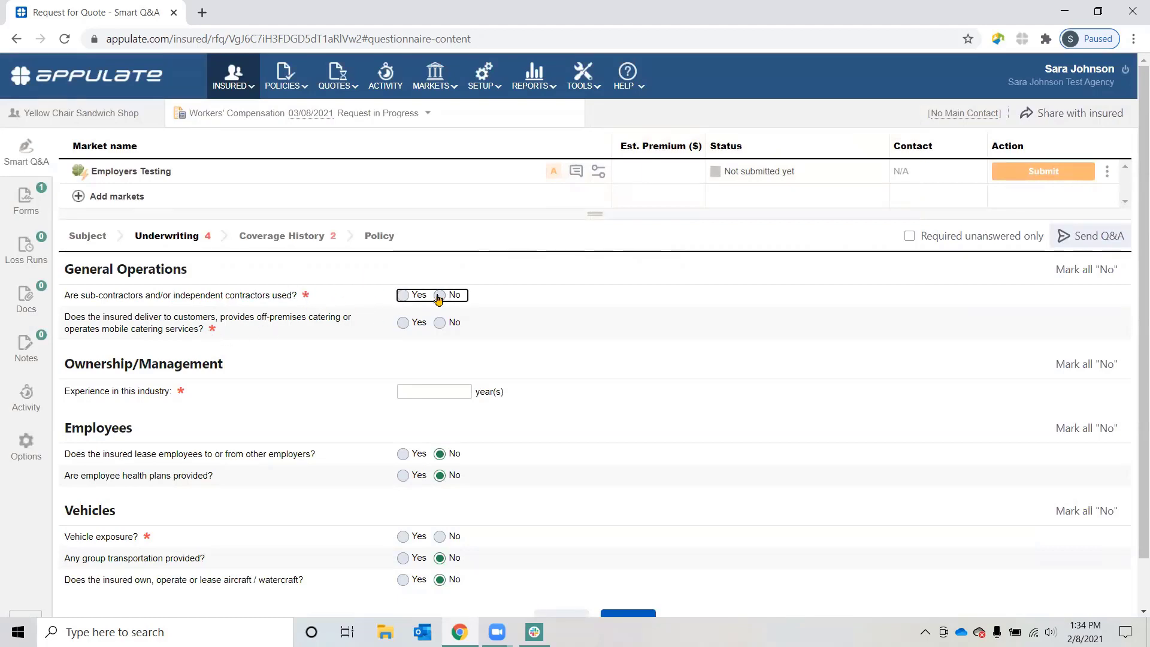
left_click(439, 323)
left_click(450, 389)
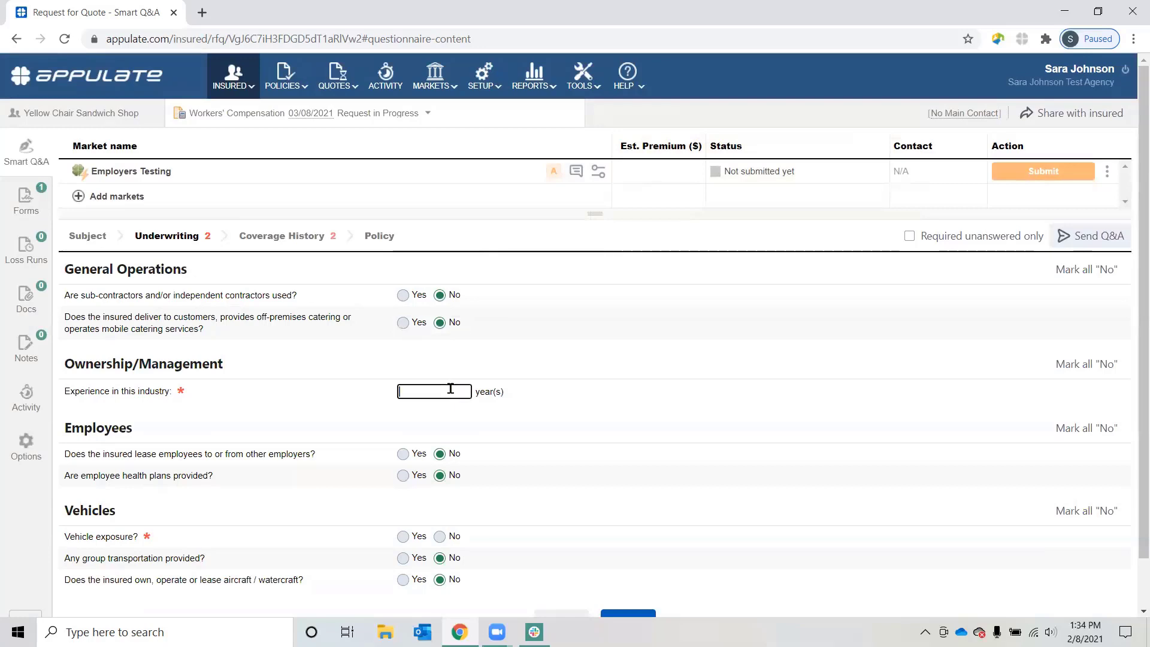
scroll(451, 389, "down", 2)
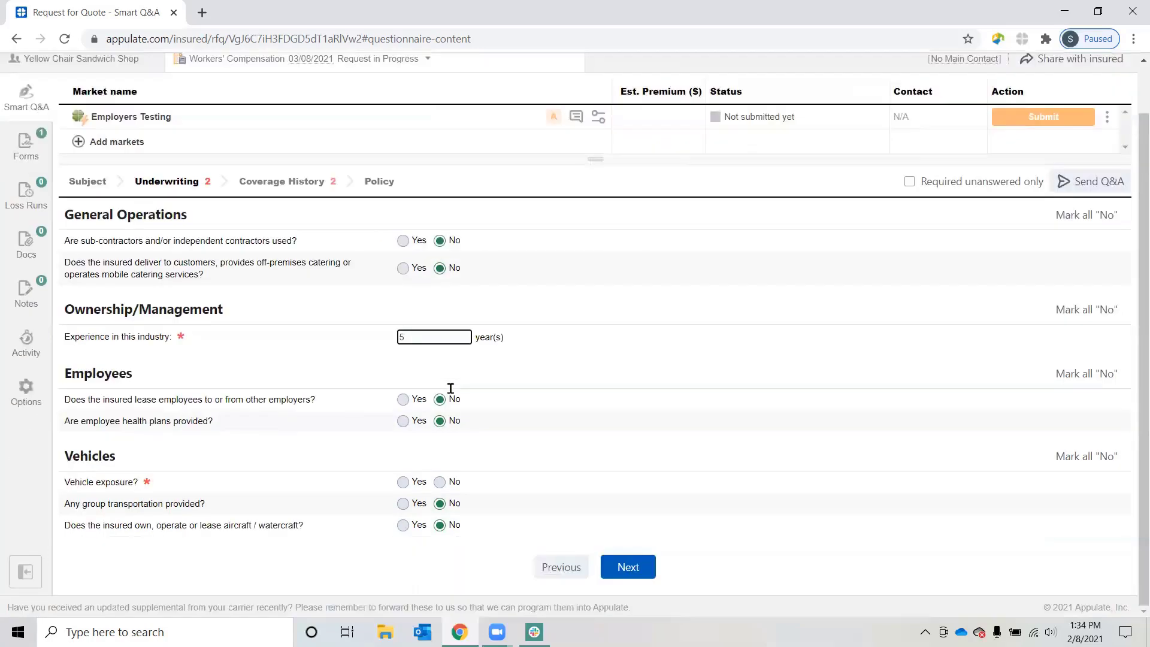
left_click(441, 483)
scroll(805, 581, "up", 1)
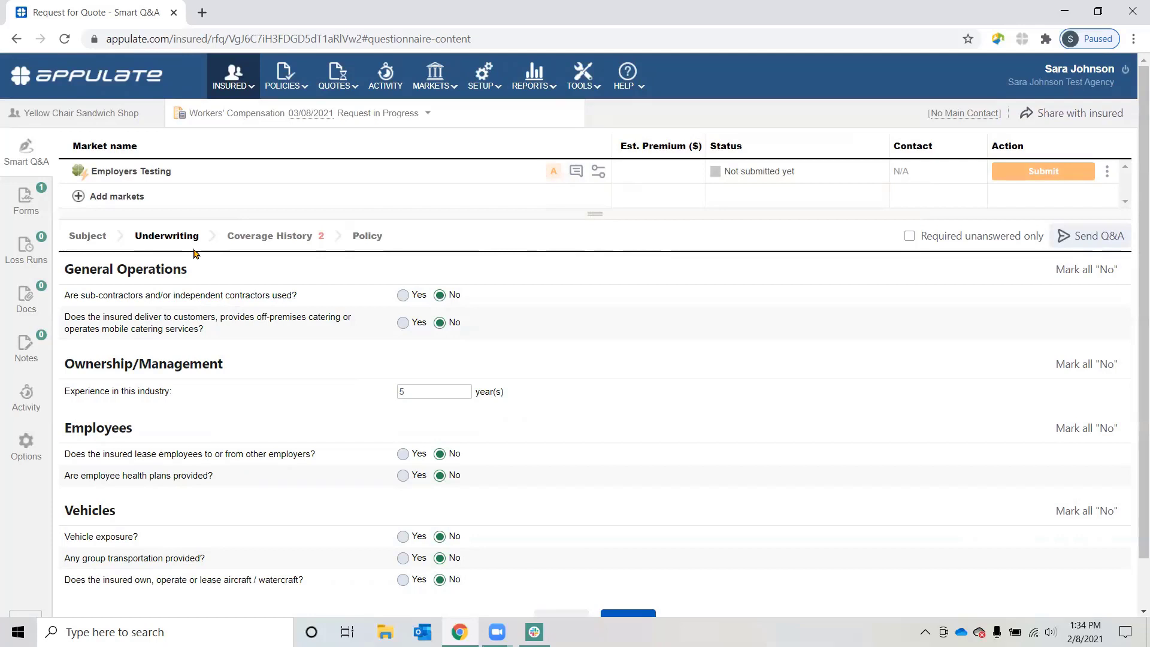
Step: Answer No in Coverage History to claims during the last four years and to prior coverage declined, cancelled or non-renewed
left_click(286, 242)
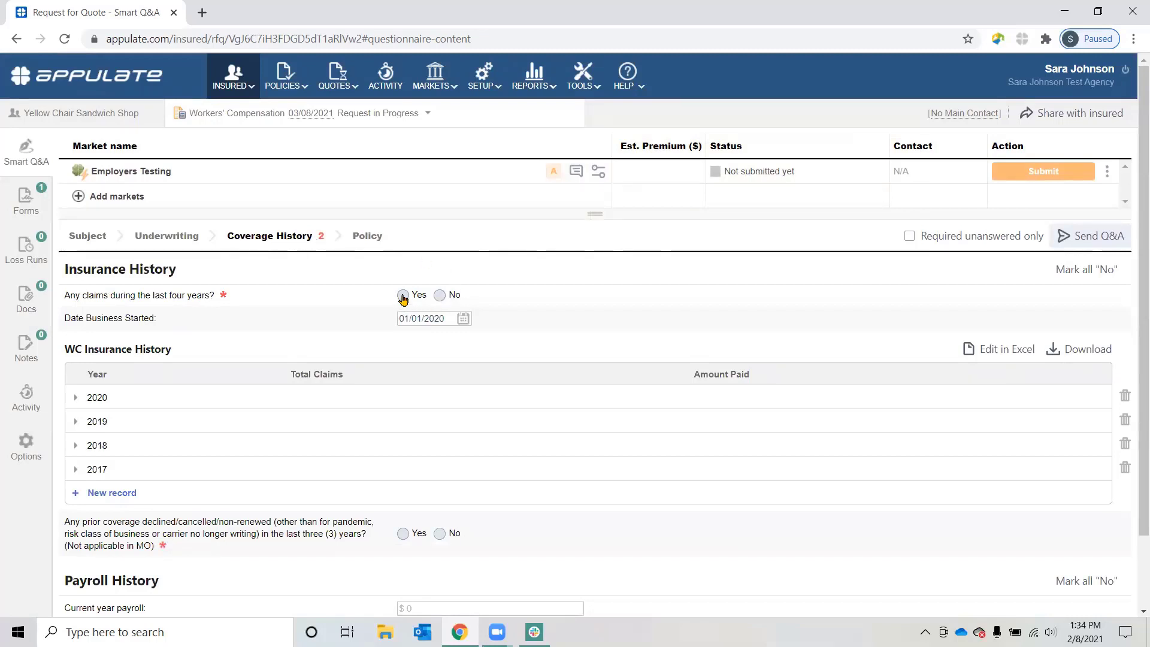
left_click(440, 295)
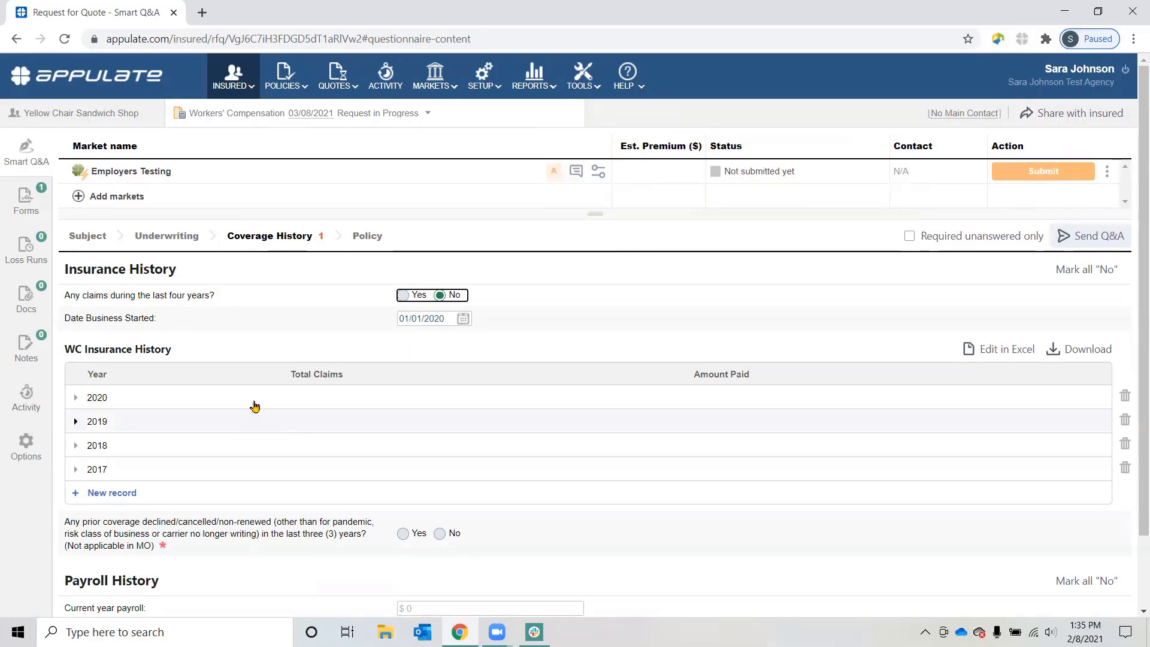
left_click(275, 331)
scroll(274, 333, "down", 2)
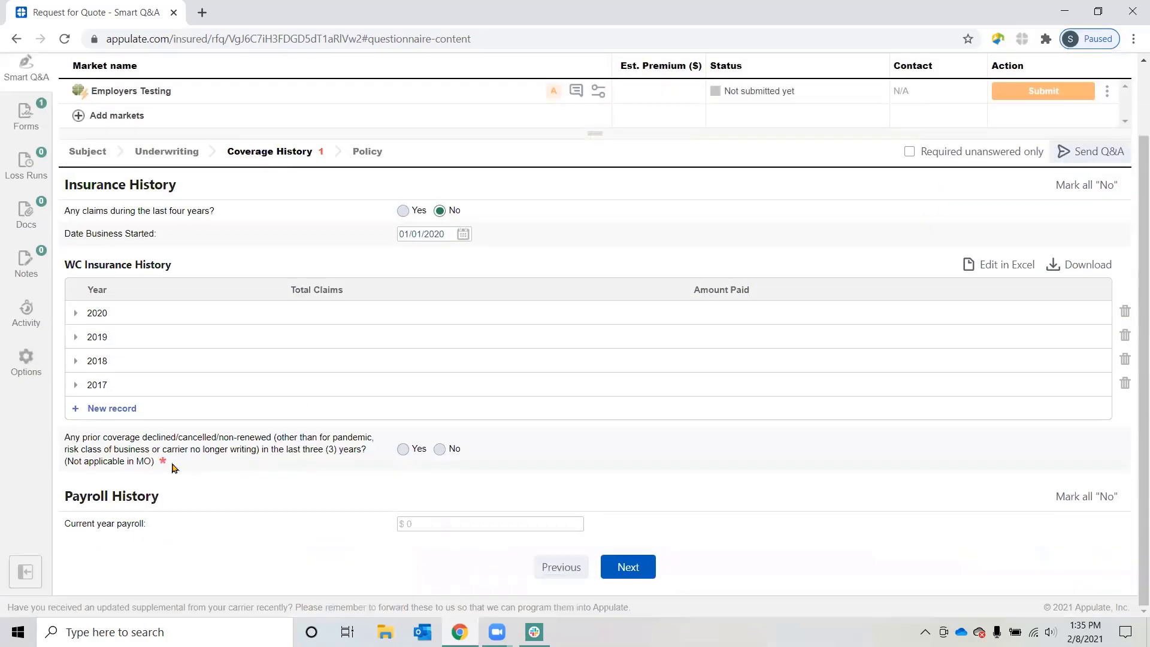
left_click(440, 451)
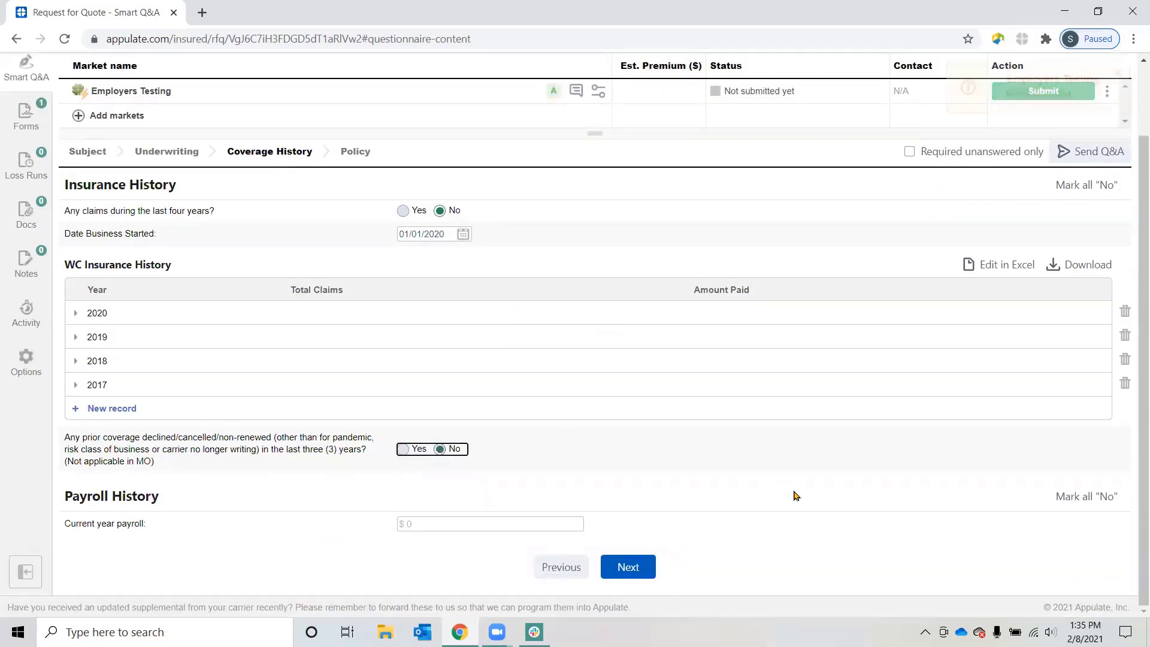
Step: Submit the quote request to Employers Testing with the 1M/1M/1M Employer's Liability Limits
scroll(795, 496, "up", 2)
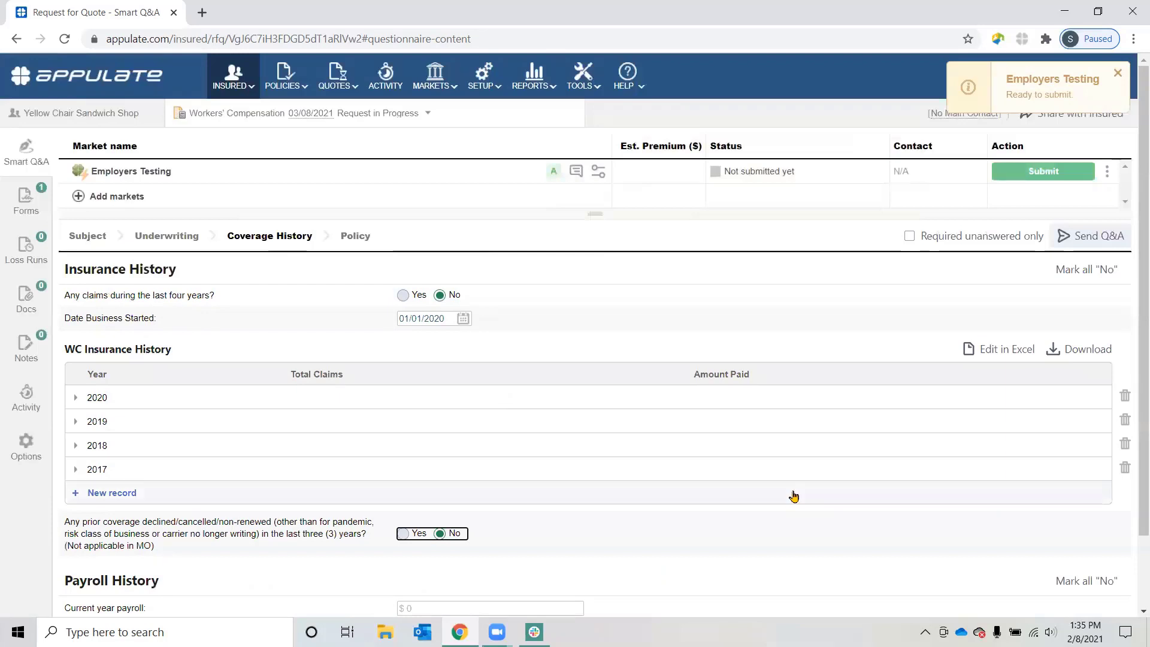
mouse_move(552, 172)
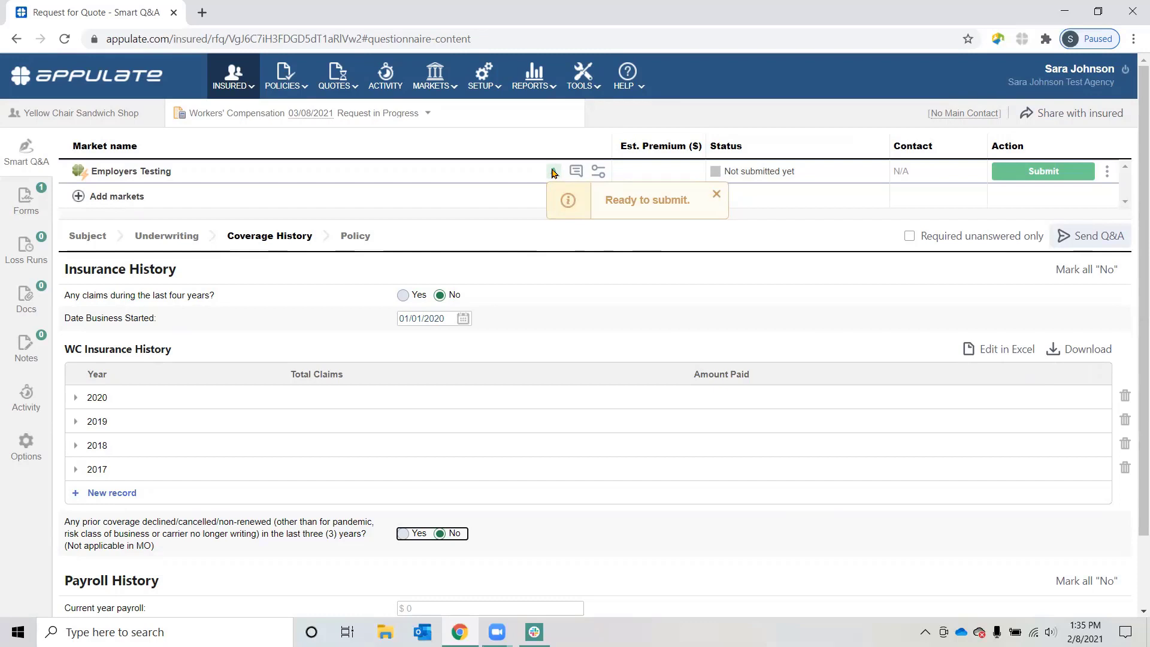
left_click(1044, 172)
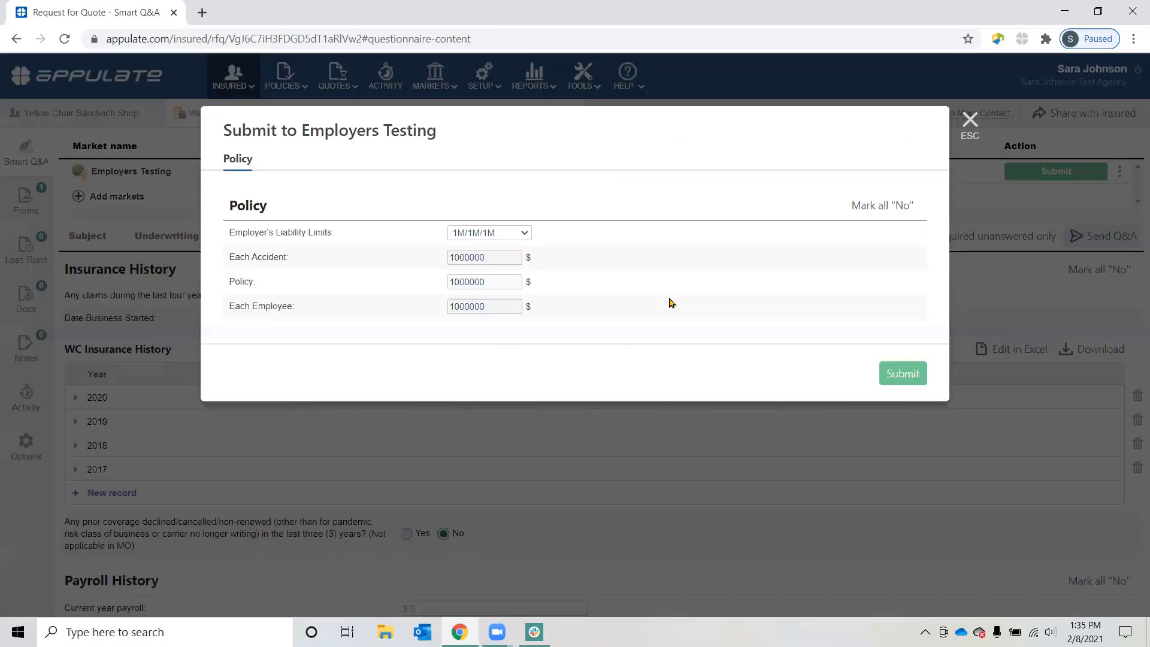
left_click(903, 374)
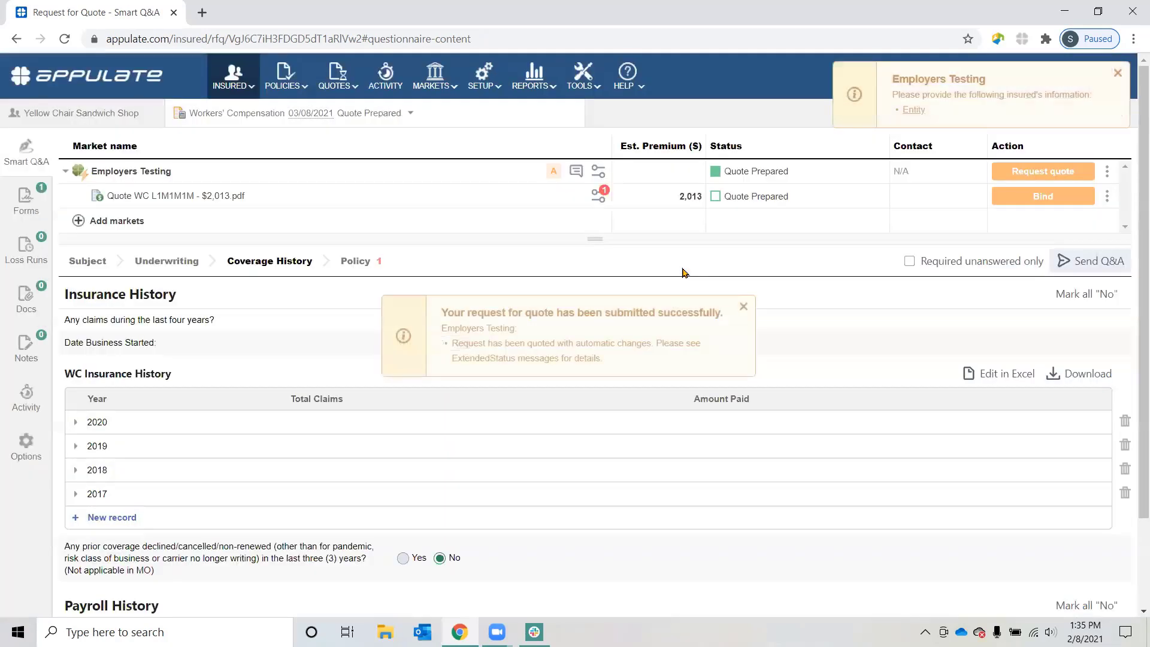
Step: Download the Employers Testing quote PDF and review its premium, coverage limits and waiver pages
left_click(168, 201)
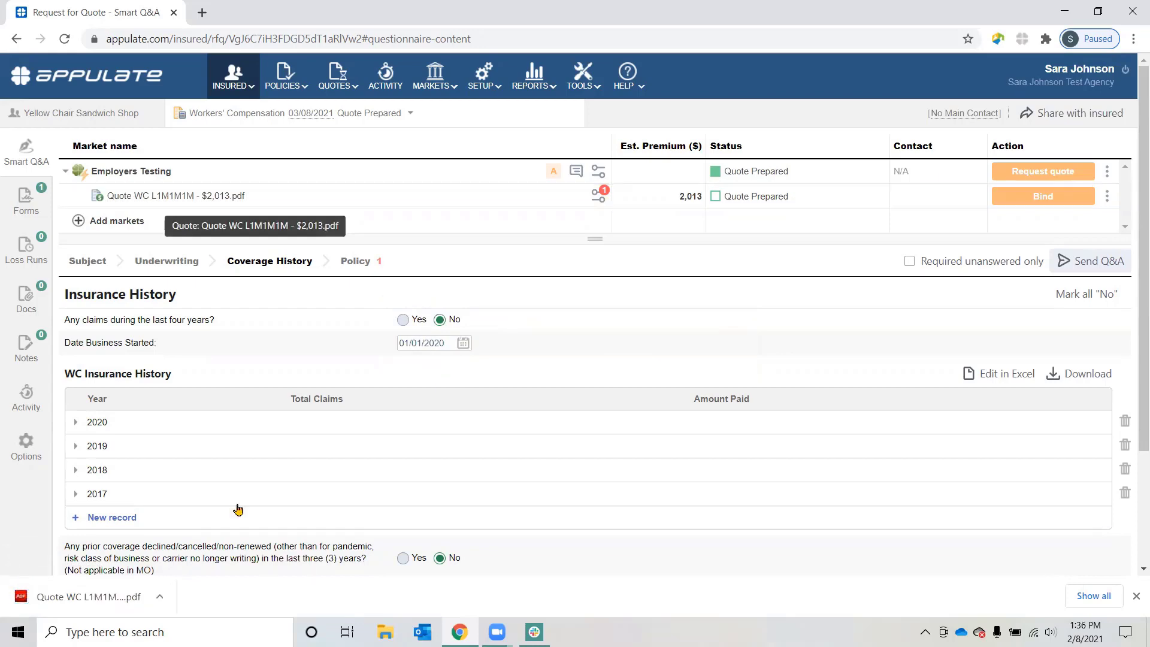
left_click(115, 604)
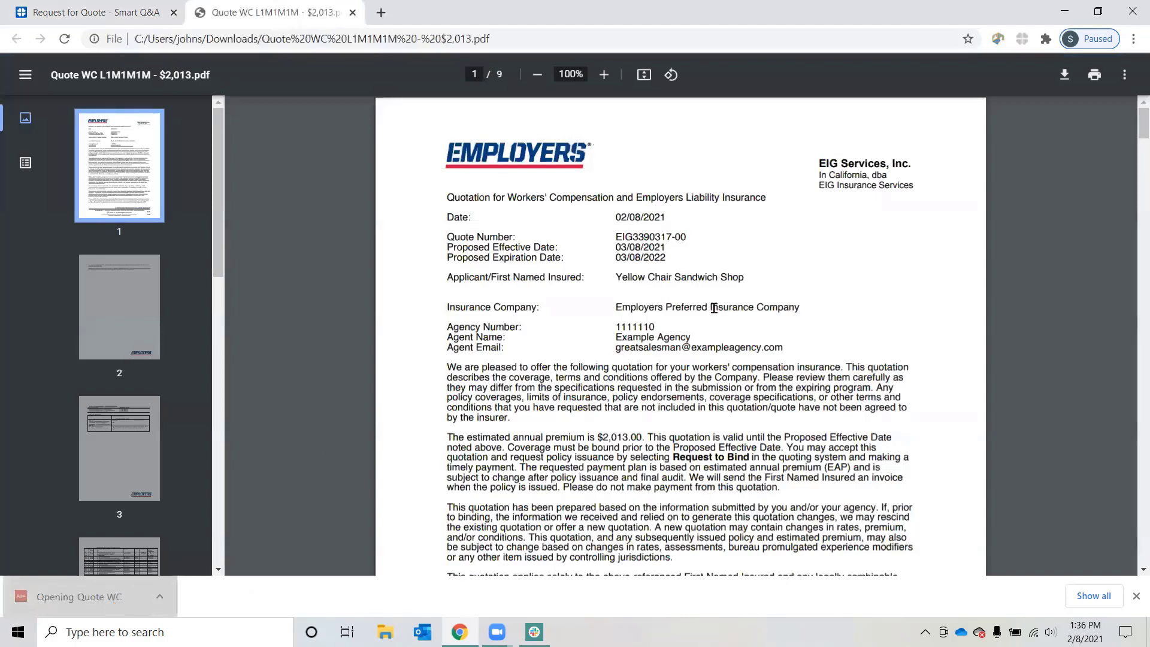
scroll(714, 308, "down", 10)
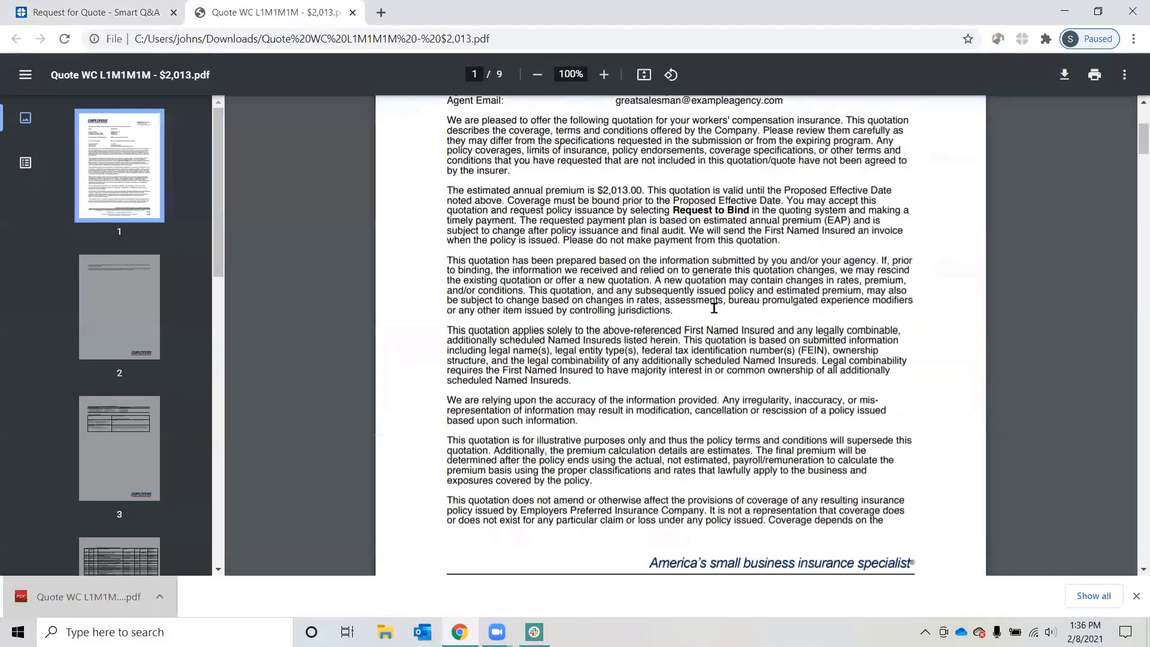
scroll(714, 308, "down", 15)
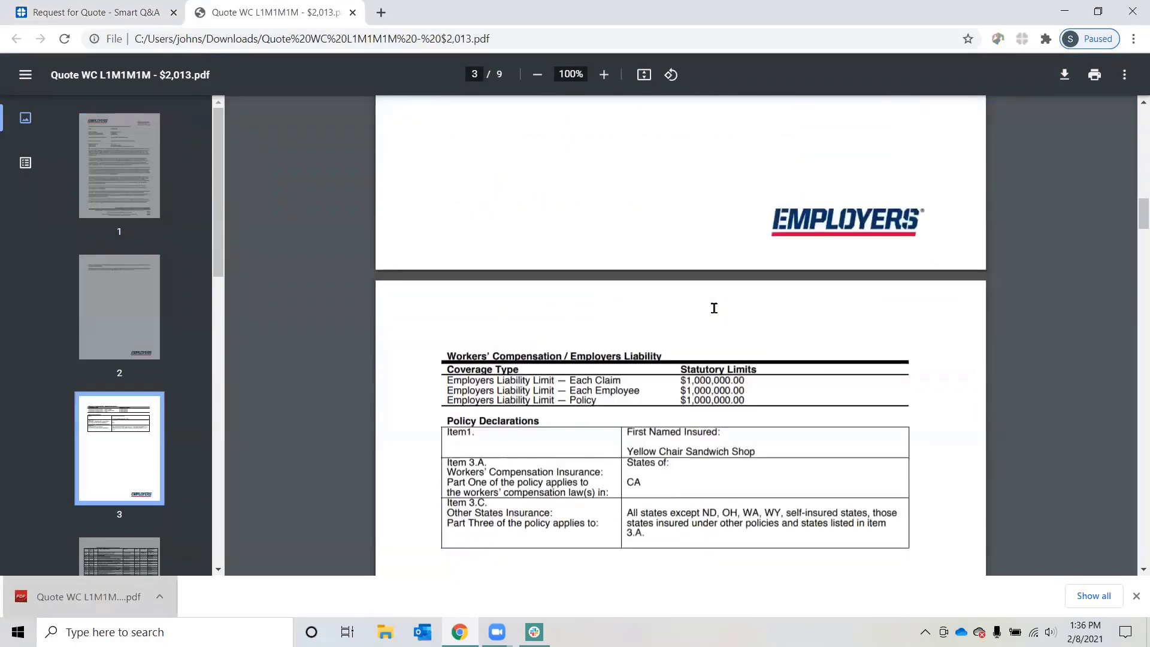
scroll(714, 308, "down", 15)
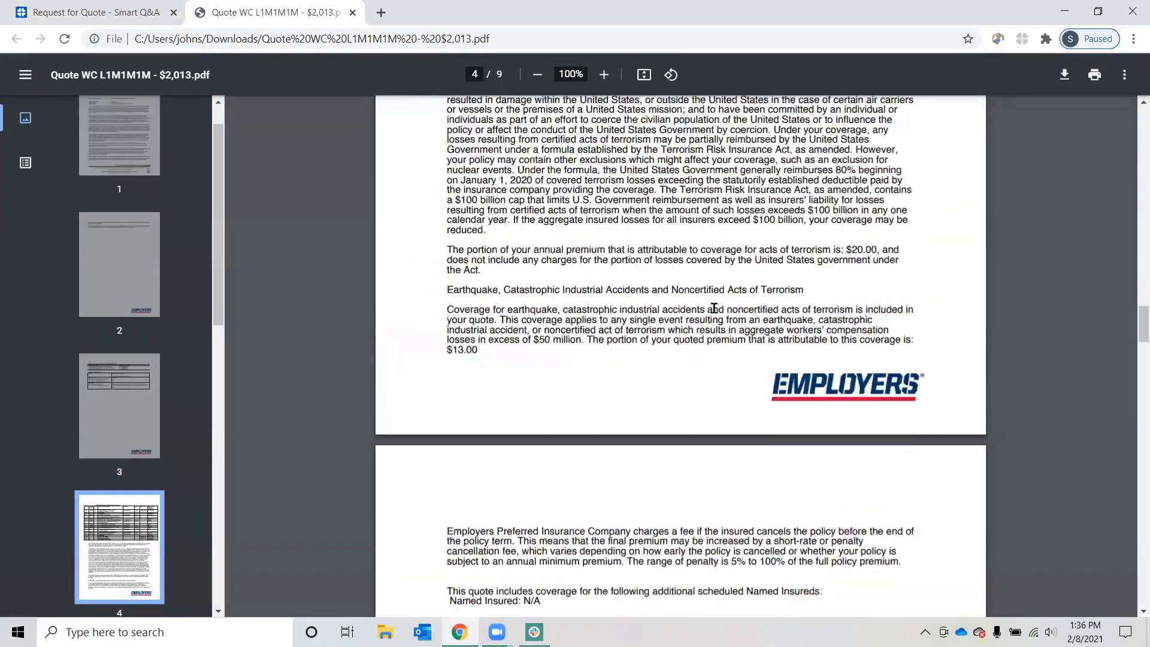
scroll(714, 308, "down", 15)
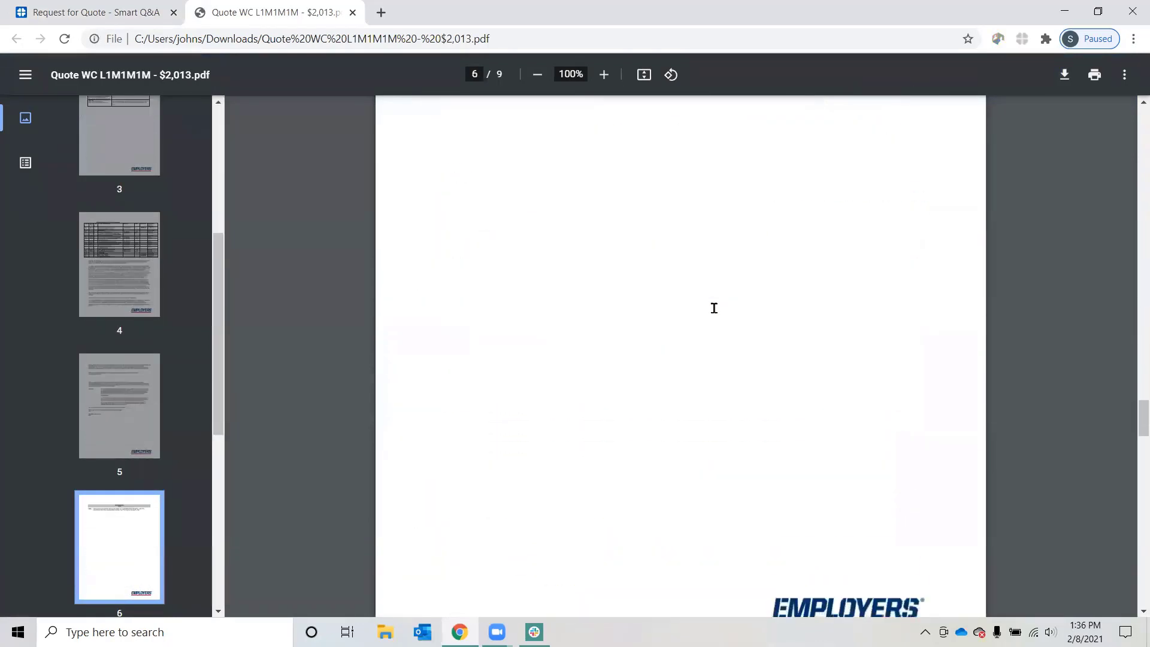
scroll(715, 308, "down", 15)
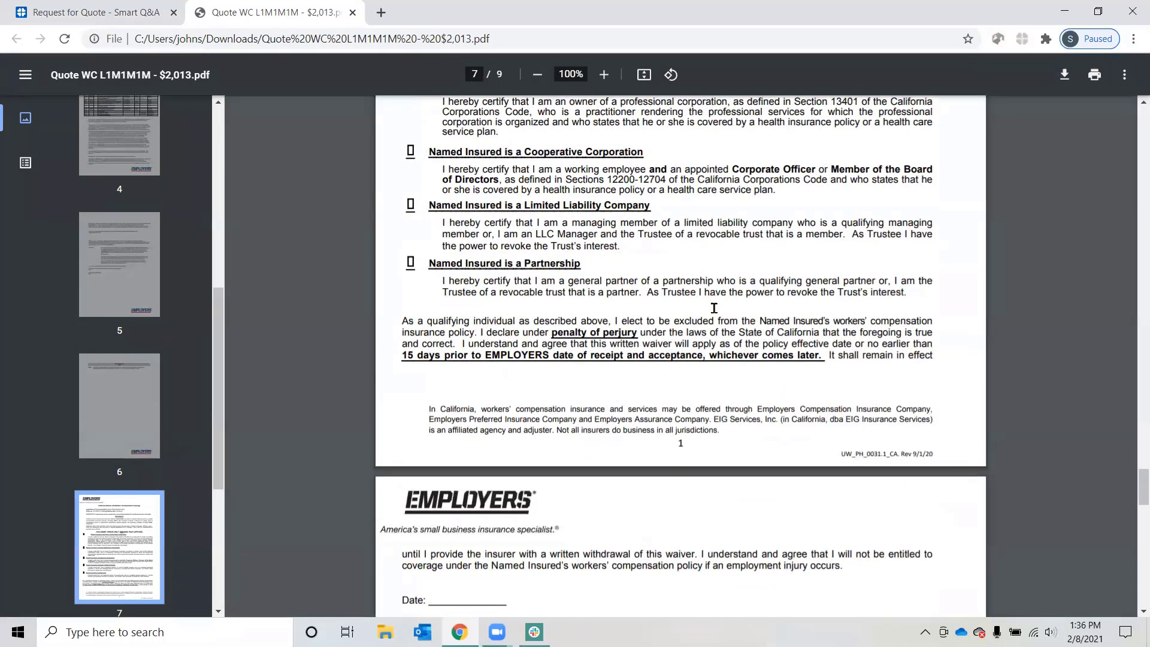
scroll(714, 308, "down", 2)
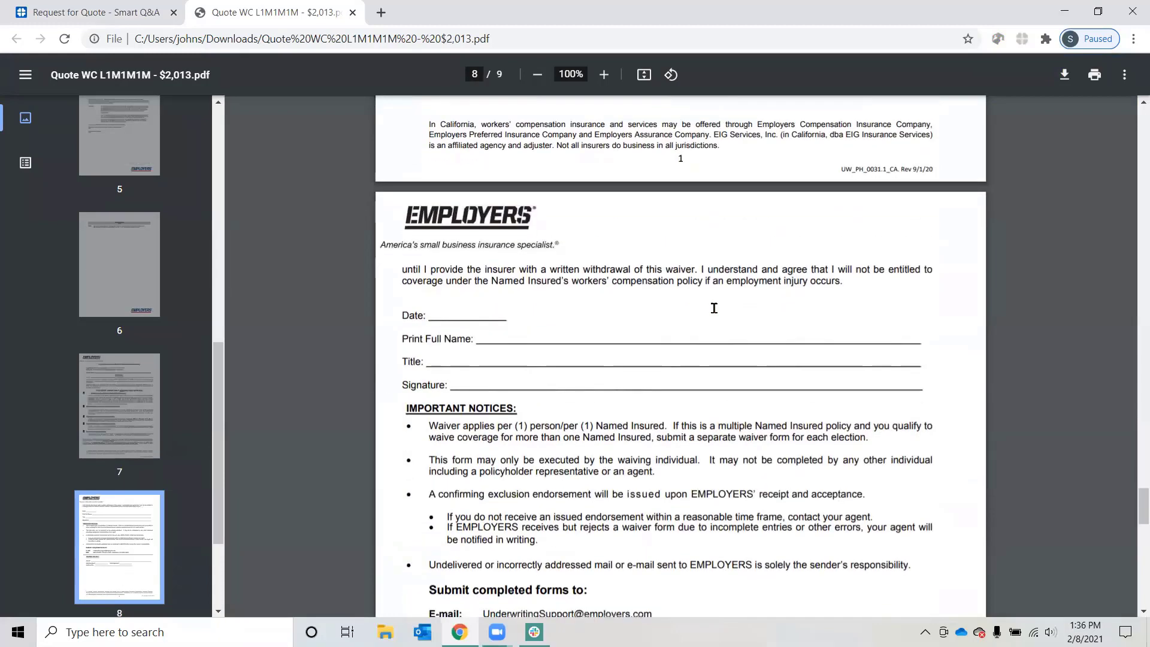
left_click(353, 13)
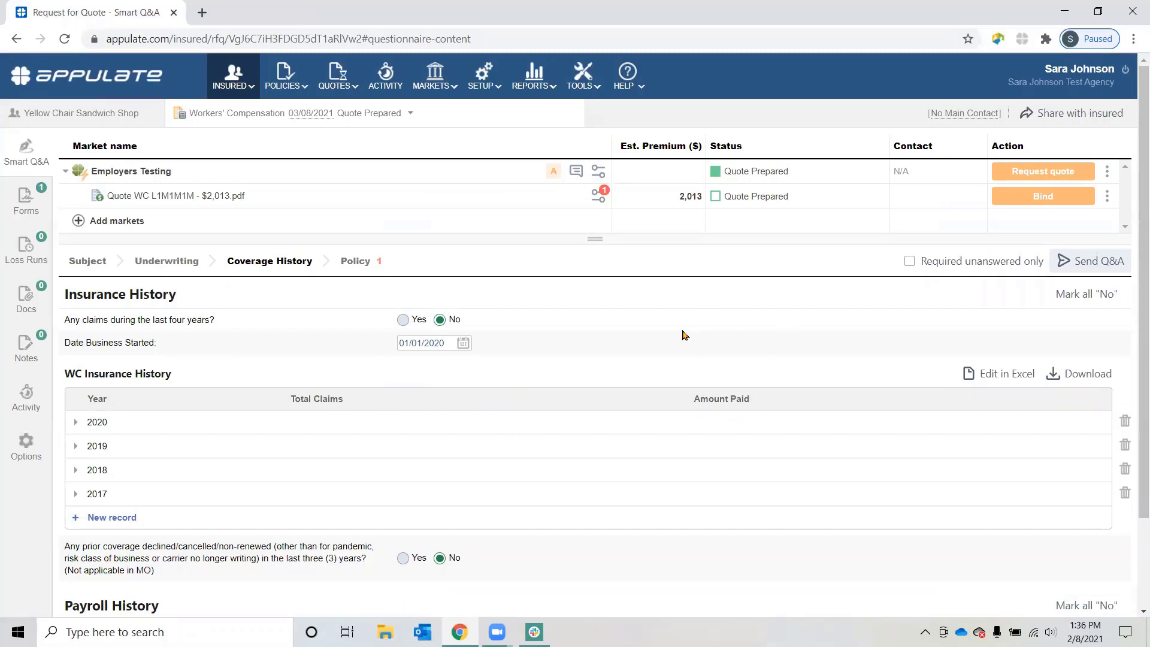
Step: Edit the insurance history in Loss Runs, setting the market to Agoura West for 2020 and 2019
left_click(32, 248)
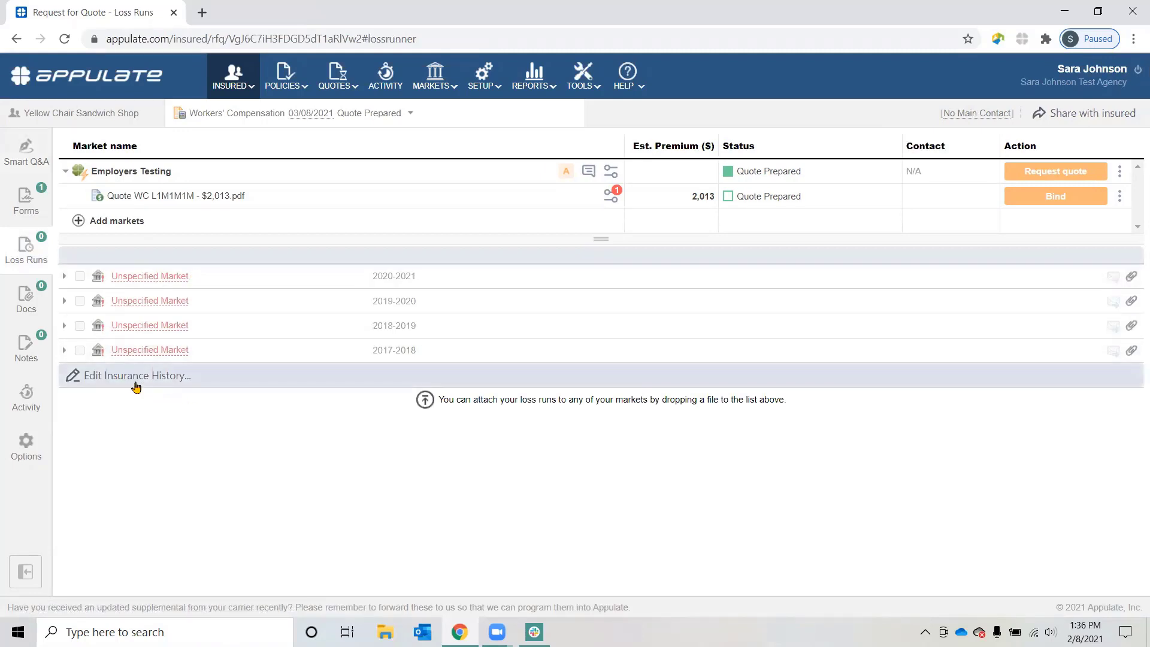
left_click(104, 377)
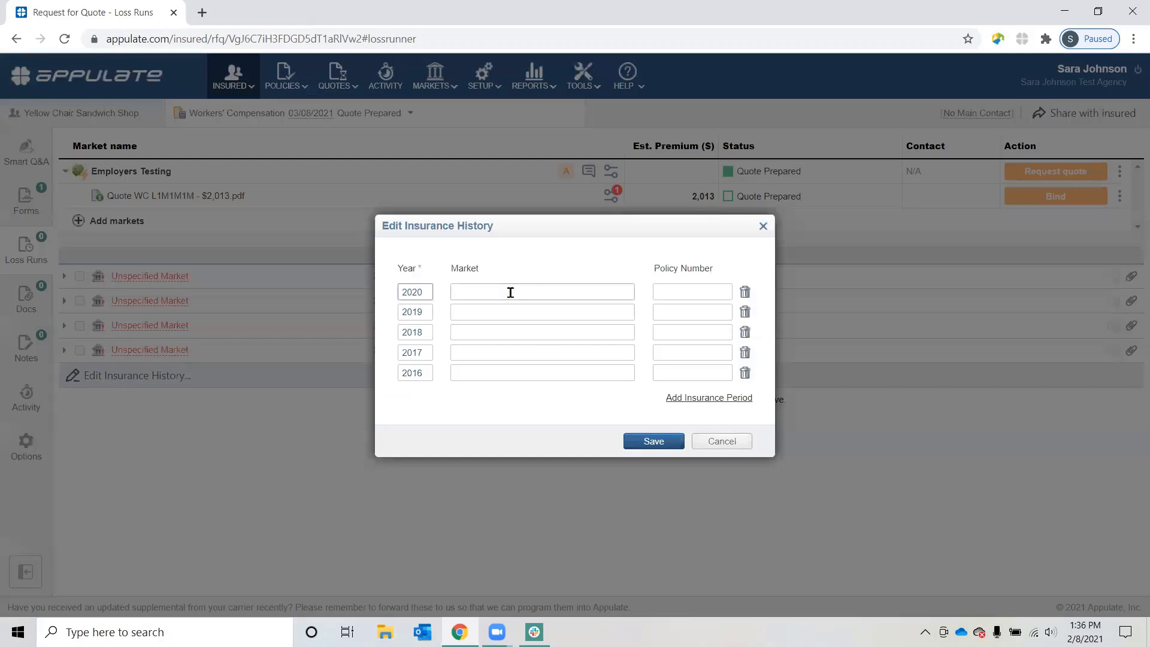
left_click(510, 291)
type("Agour")
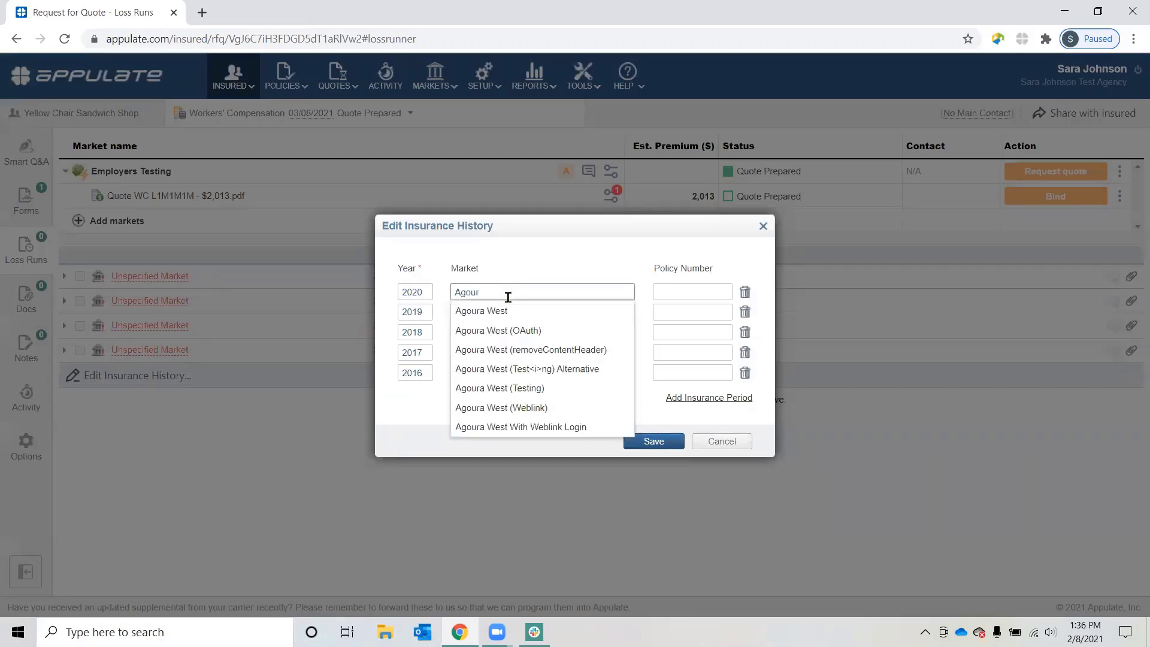
left_click(501, 311)
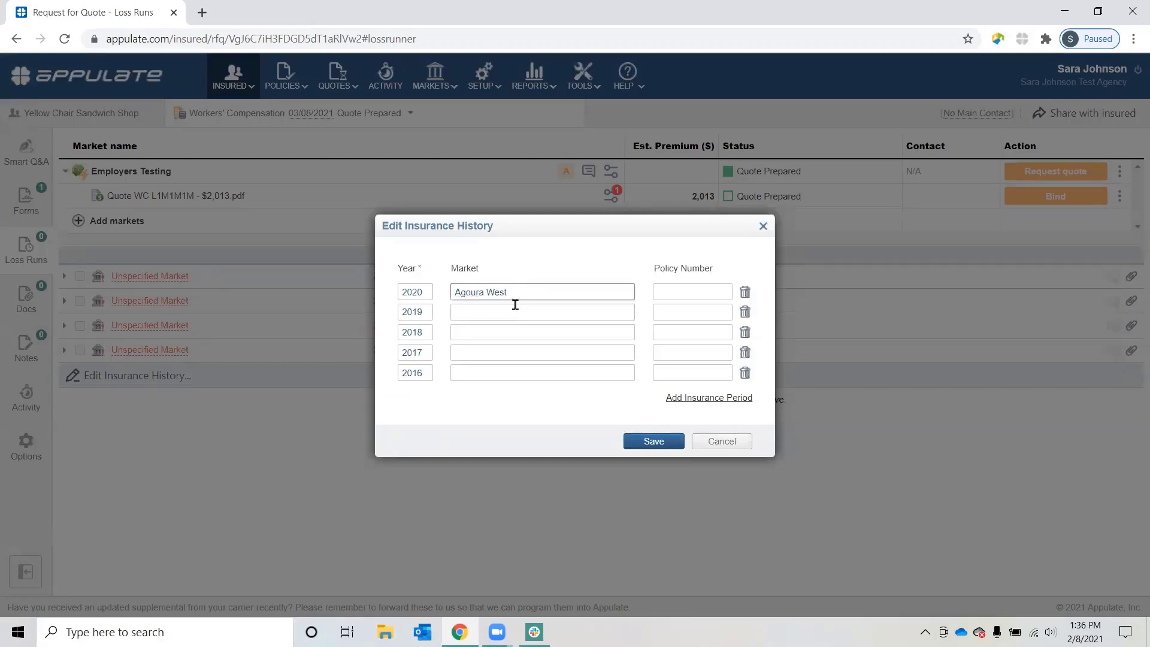
left_click(491, 311)
type("Agour")
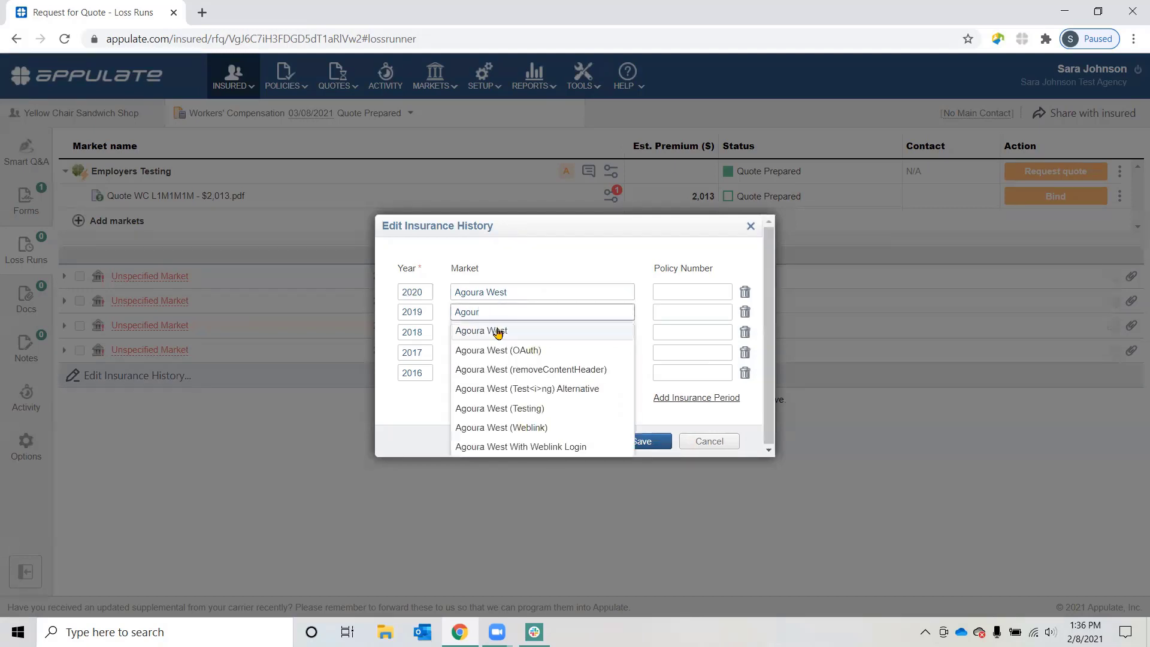
left_click(495, 331)
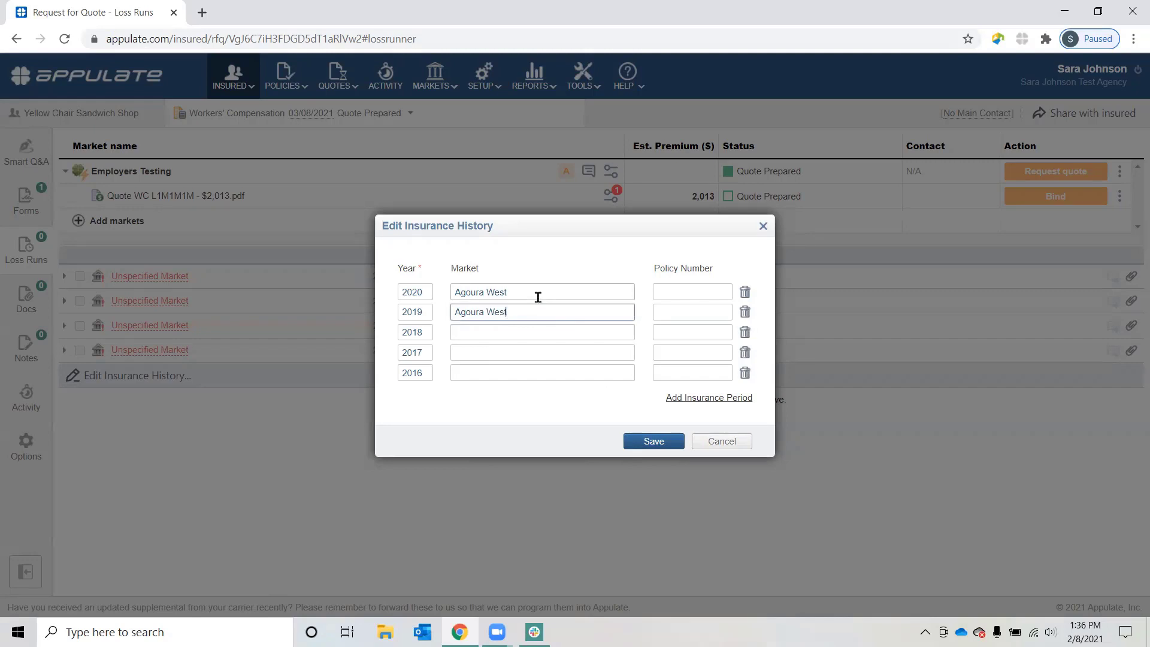
Step: Delete the 2018, 2017 and 2016 entries from the insurance history
left_click(745, 332)
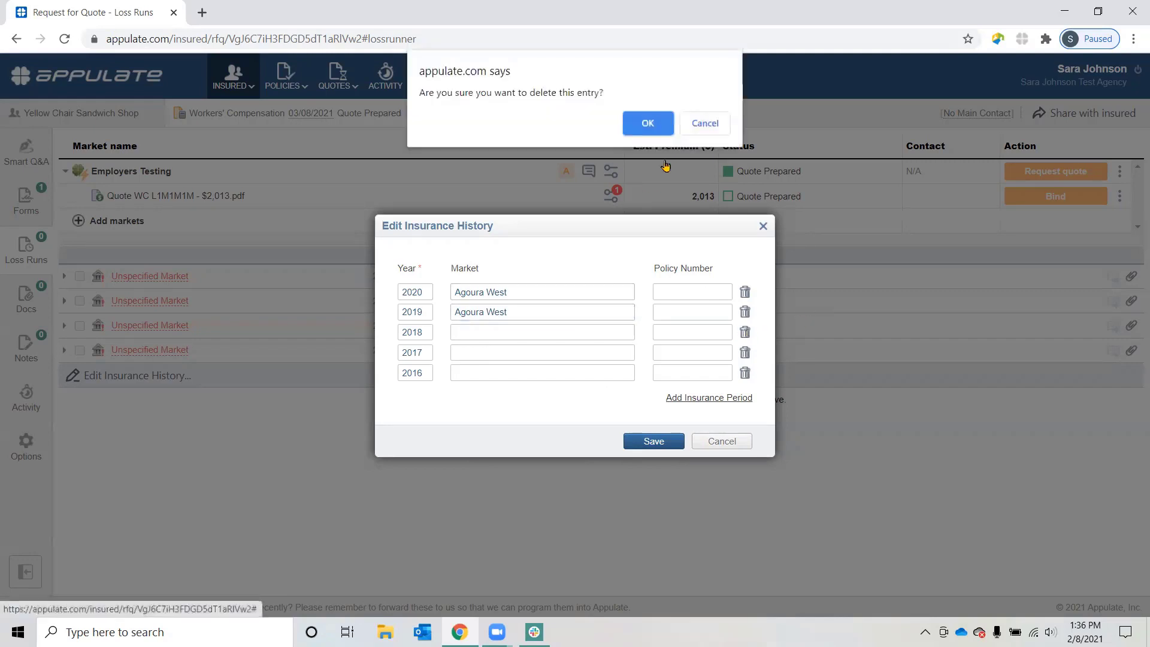
left_click(656, 129)
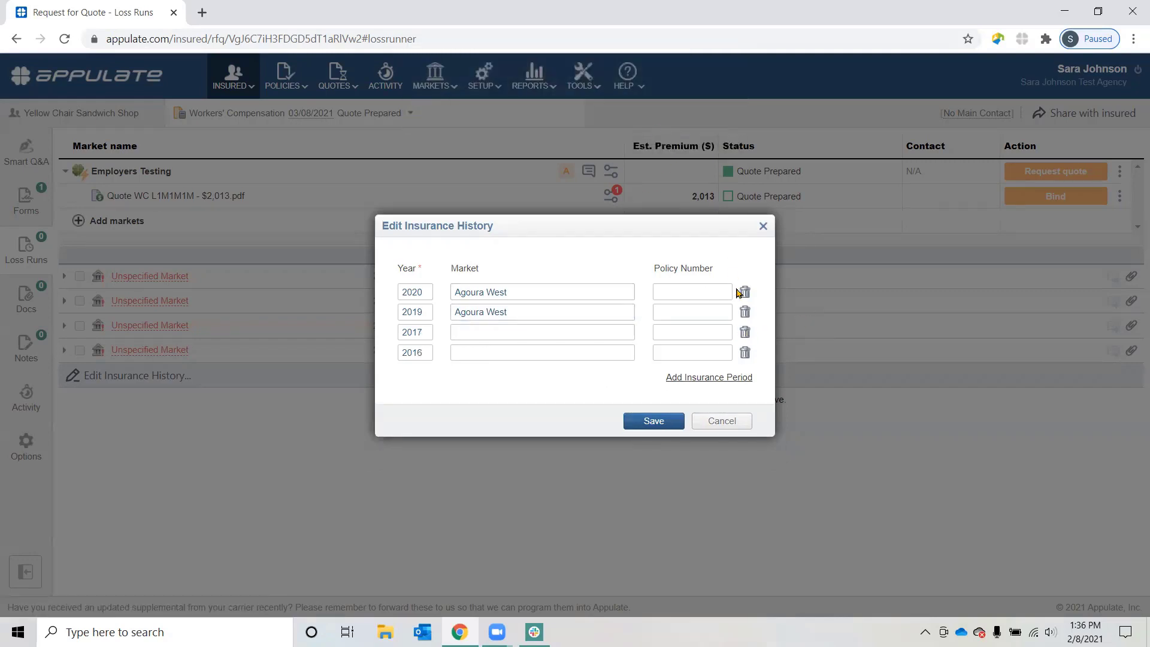
left_click(744, 332)
left_click(652, 125)
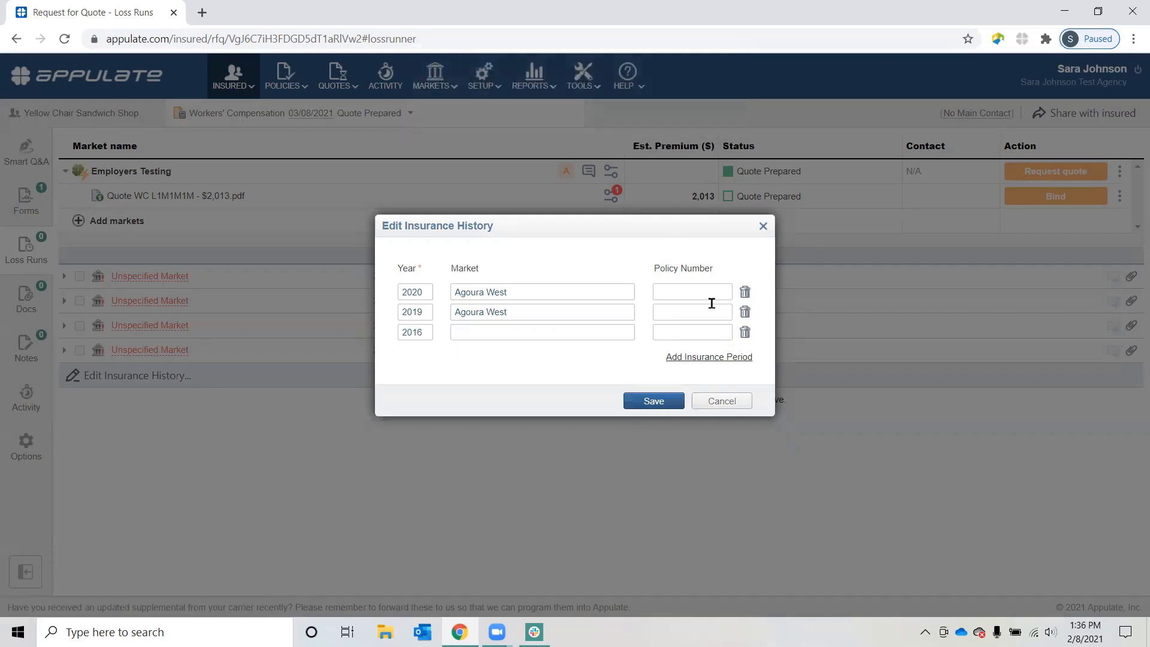
left_click(745, 332)
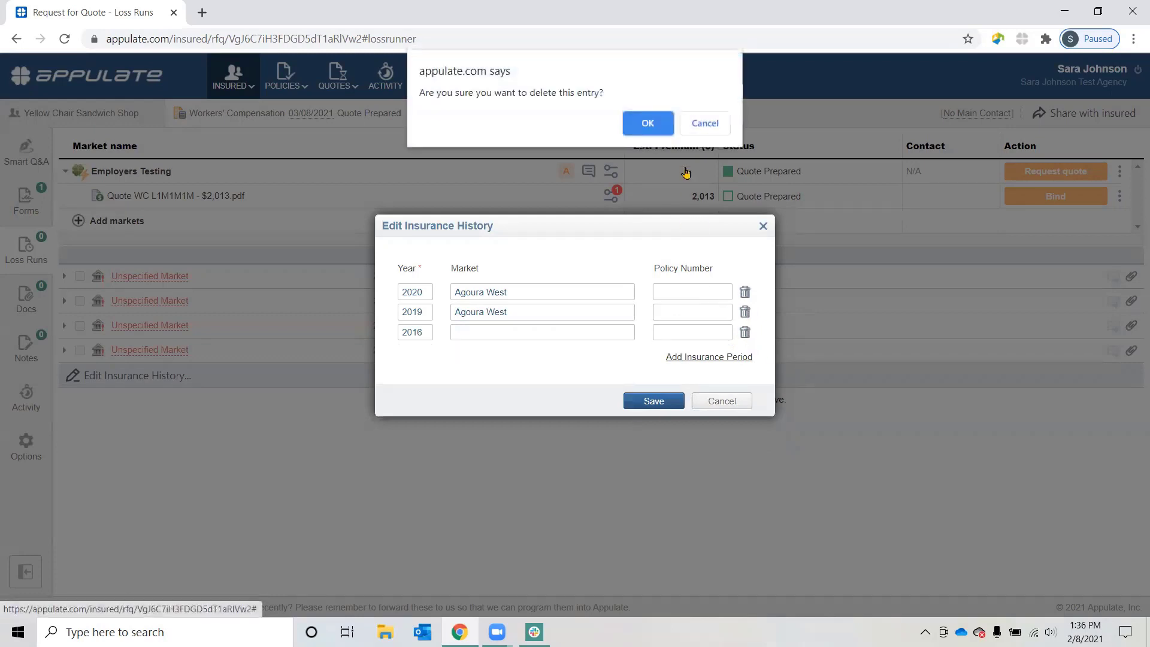
left_click(661, 123)
Step: Enter the policy numbers for 2020 and 2019 and save the insurance history
left_click(681, 291)
type("11")
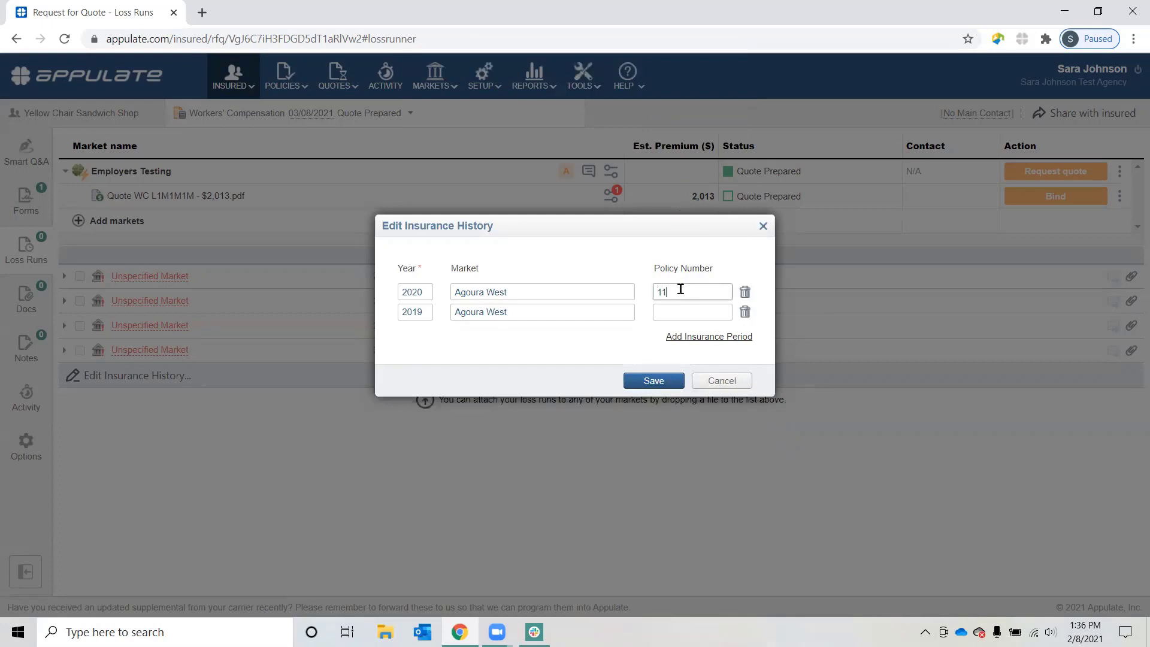
type("11111")
left_click(682, 312)
type("222222")
left_click(645, 384)
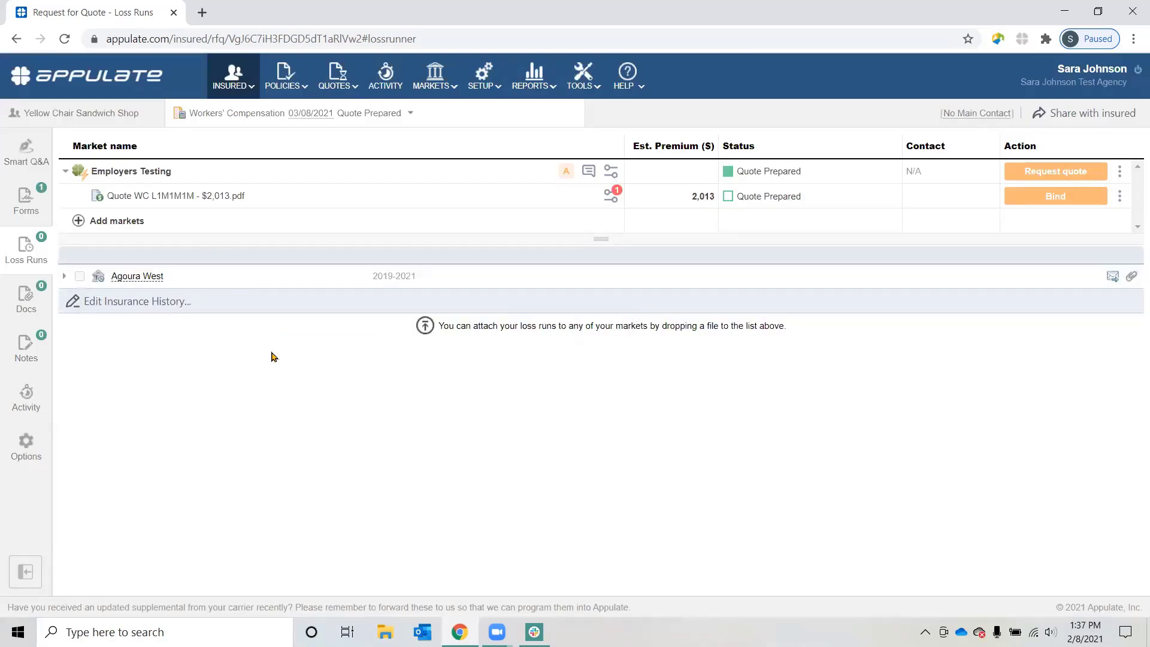
Step: Attach the loss run file LR-American-All-Risk to the Agoura West market
left_click(1135, 278)
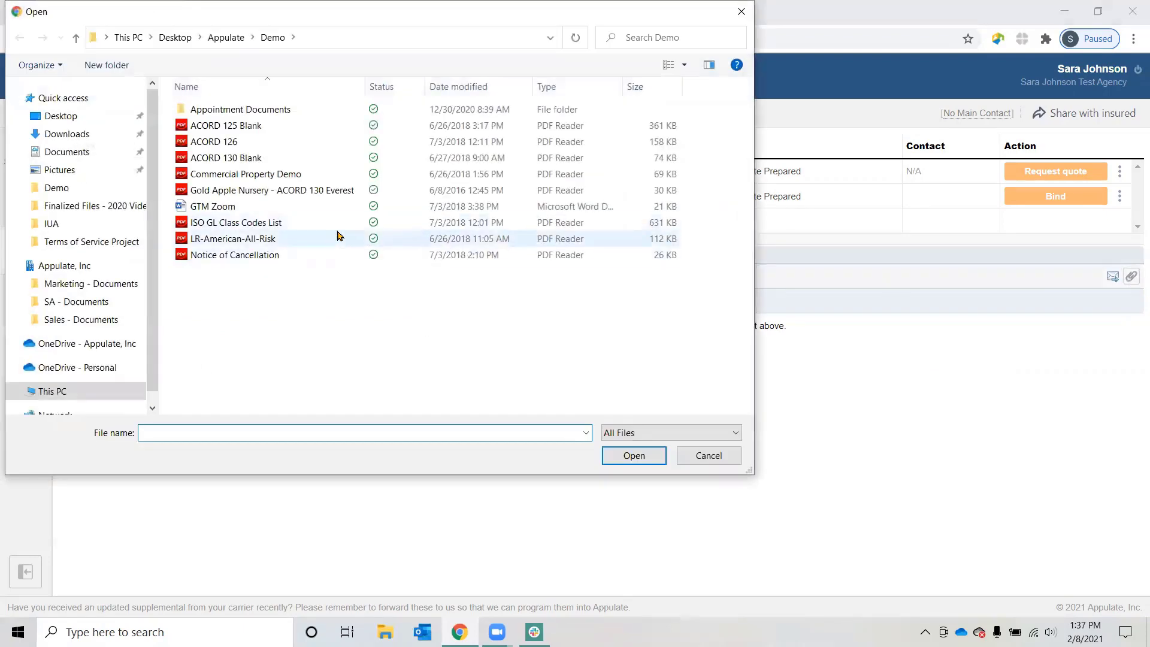
left_click(336, 239)
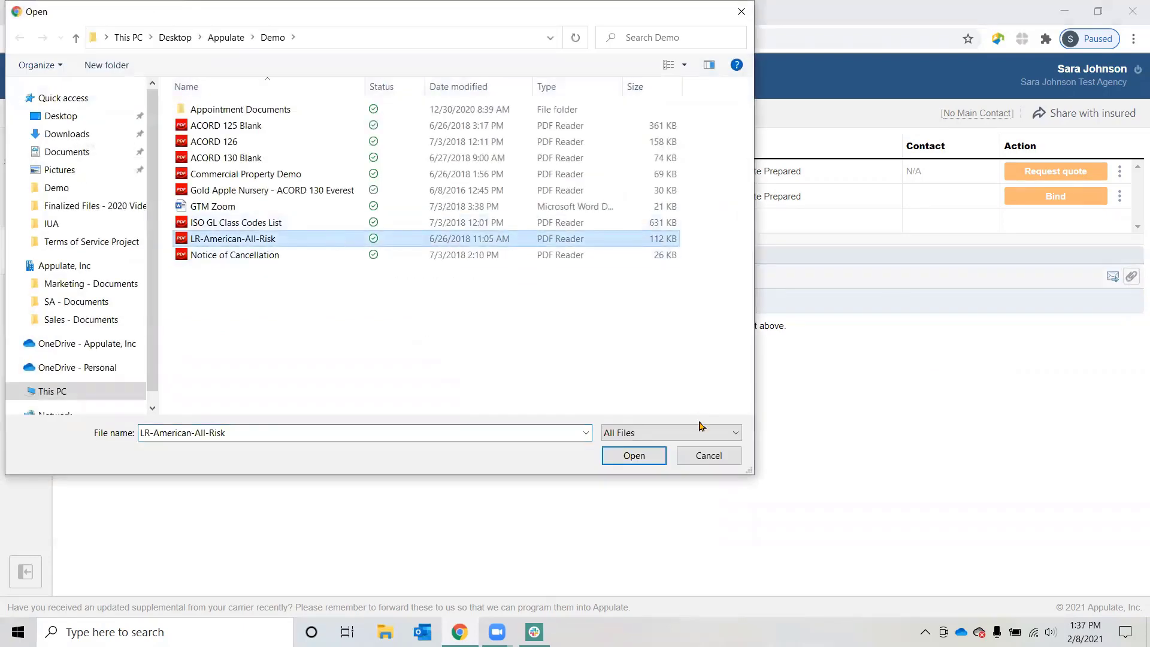
left_click(635, 459)
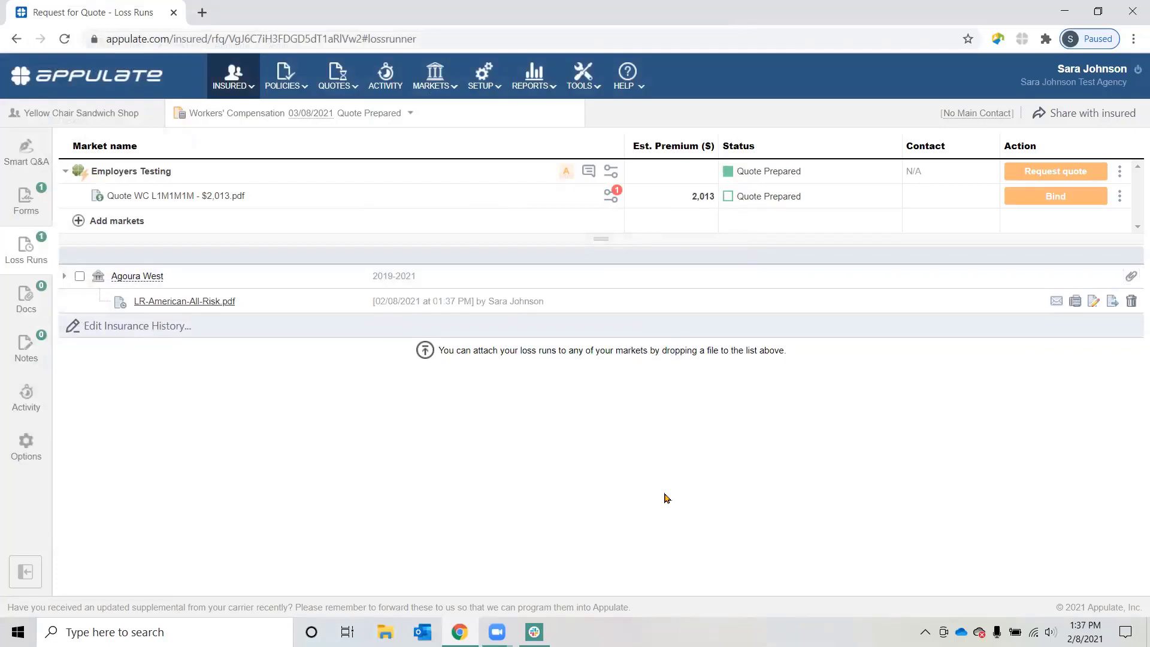
Step: Upload the file Commercial Property Demo to the request's Docs
left_click(27, 304)
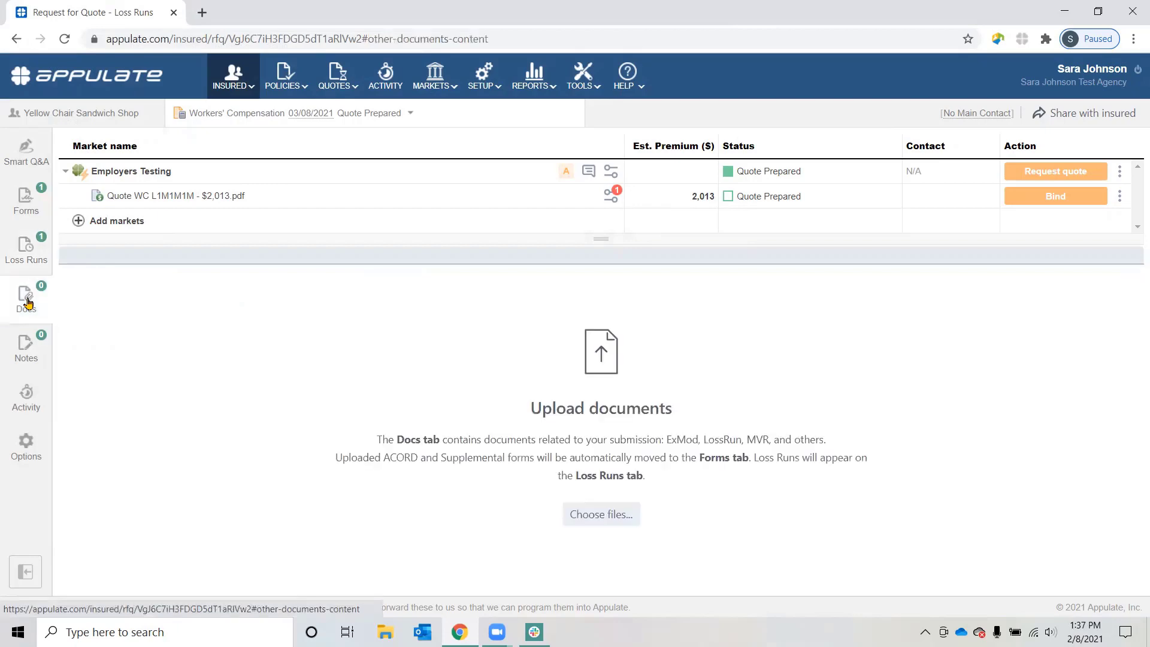
left_click(607, 513)
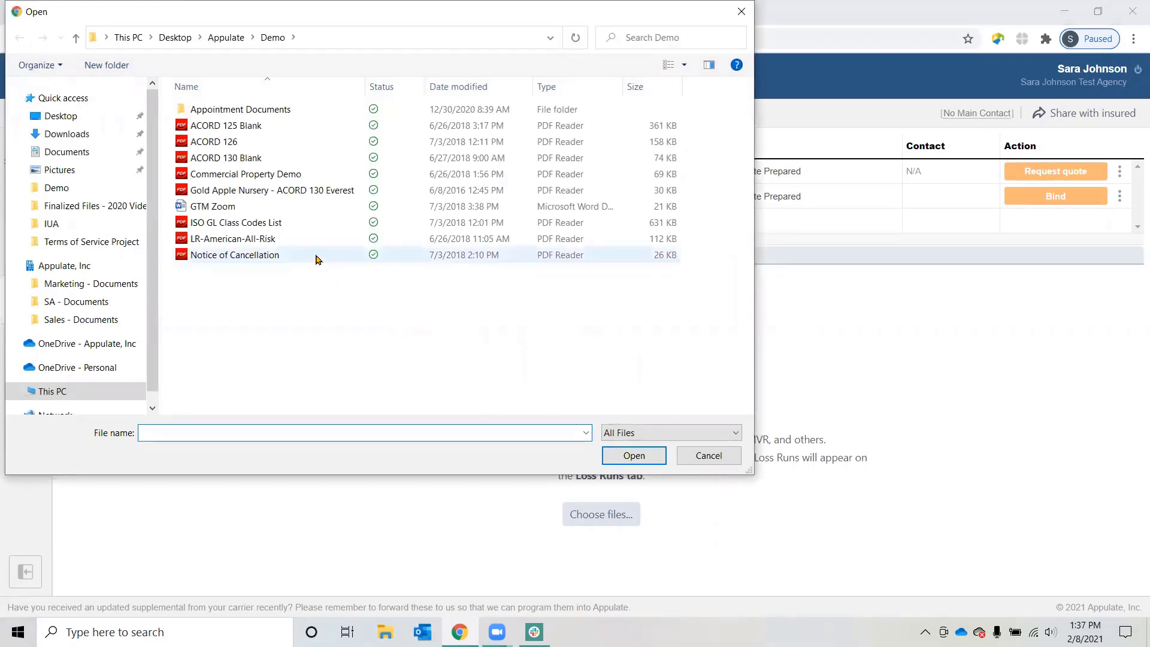
left_click(282, 178)
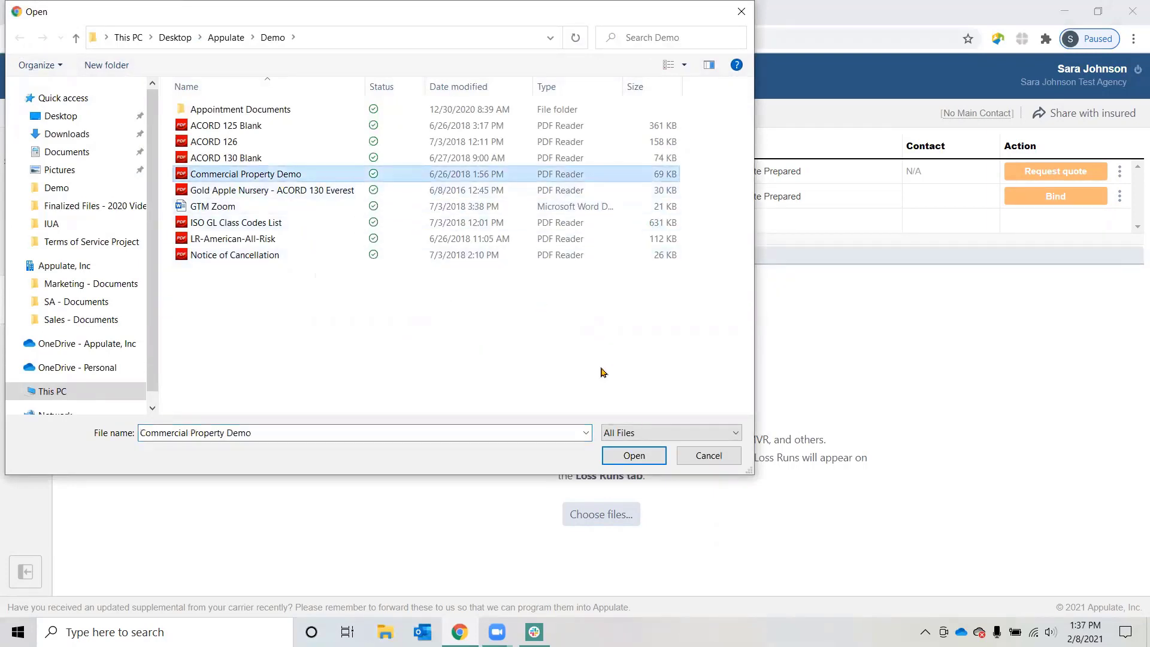
left_click(635, 455)
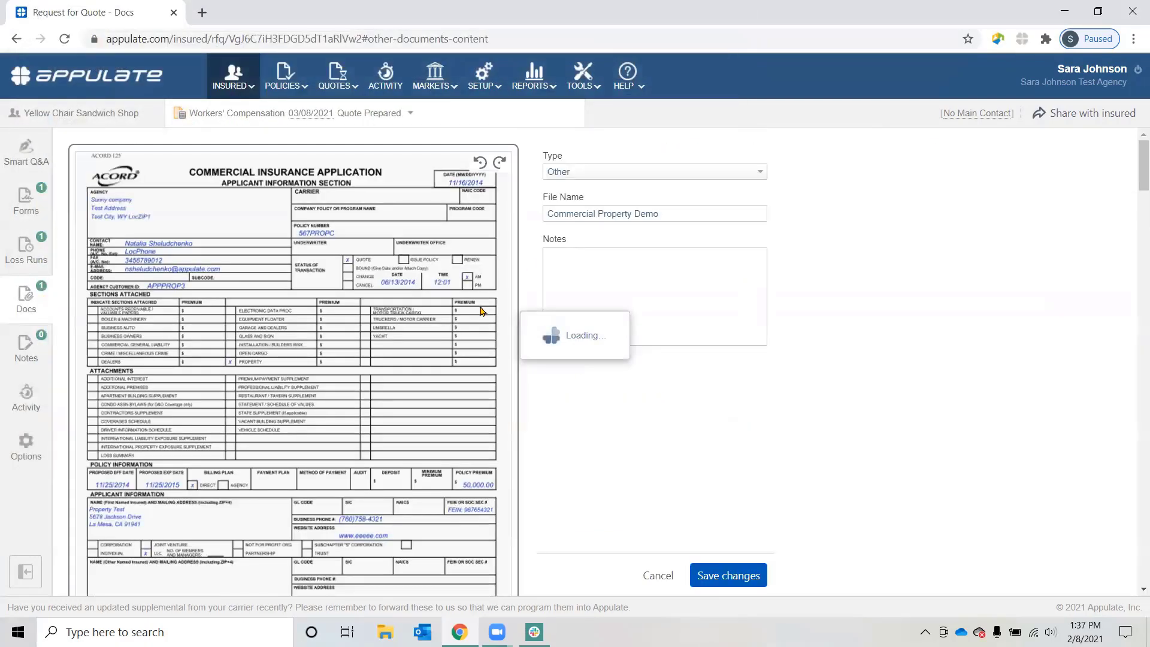
Step: Set the uploaded document's type to ExMod Sheet and save the changes
left_click(652, 177)
scroll(731, 259, "up", 3)
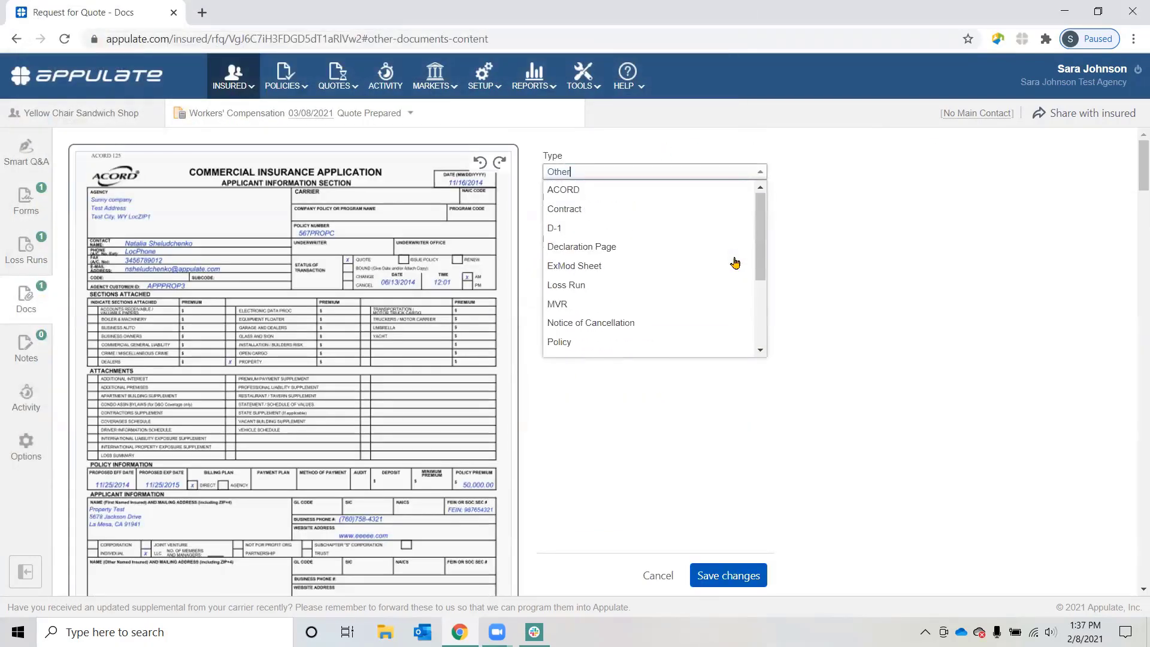
left_click(734, 264)
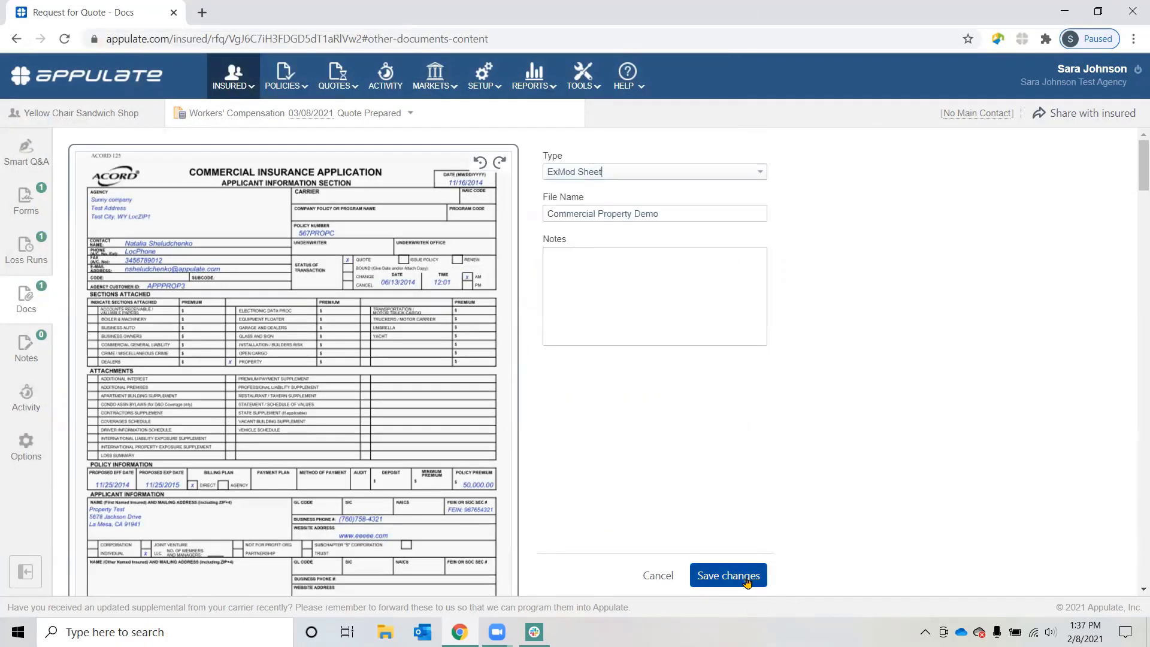
left_click(577, 173)
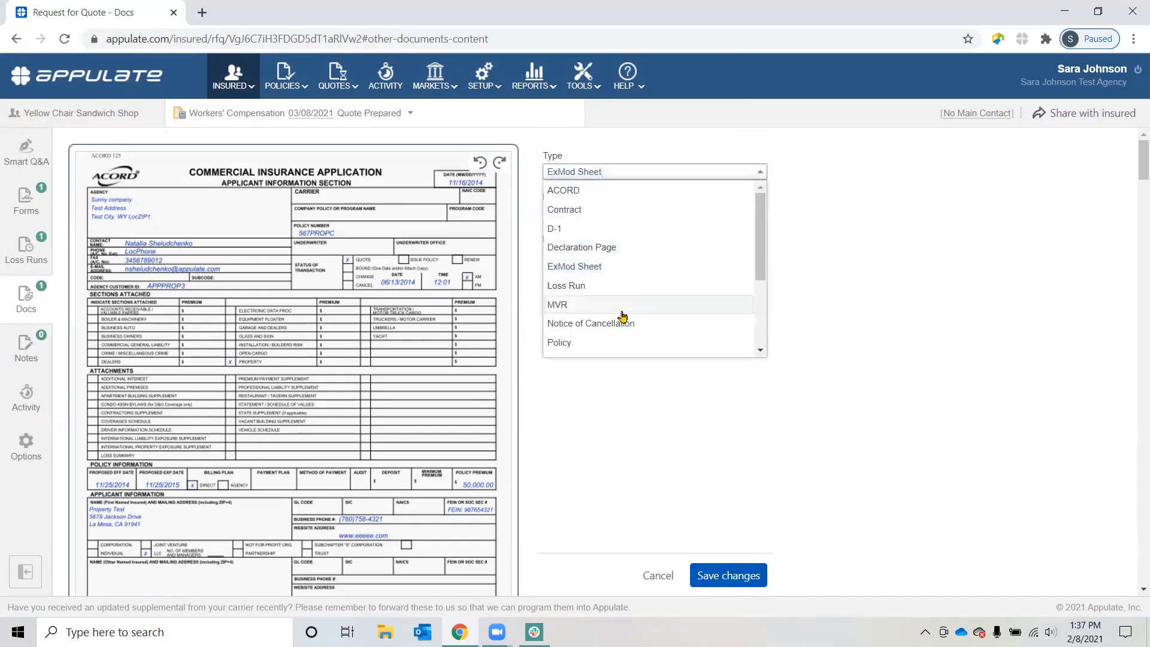
scroll(713, 254, "down", 3)
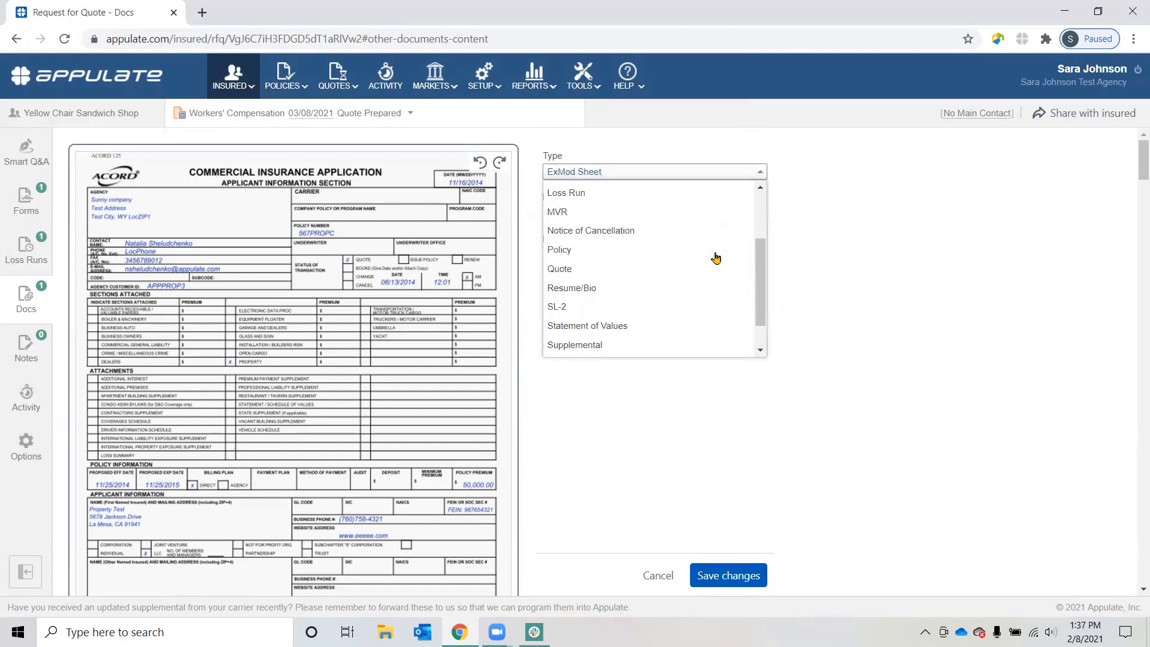
scroll(714, 254, "up", 3)
left_click(895, 271)
left_click(729, 575)
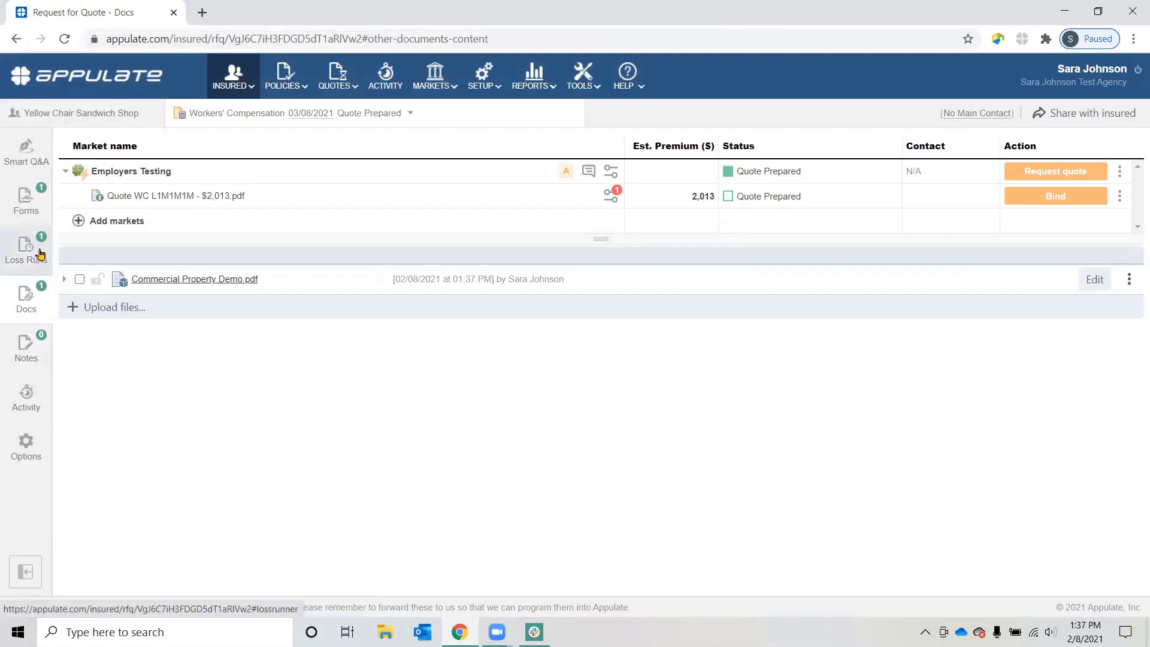
Step: In the Smart Q&A coverage history, set the 2020 record's effective date to 03/08/2020
left_click(34, 154)
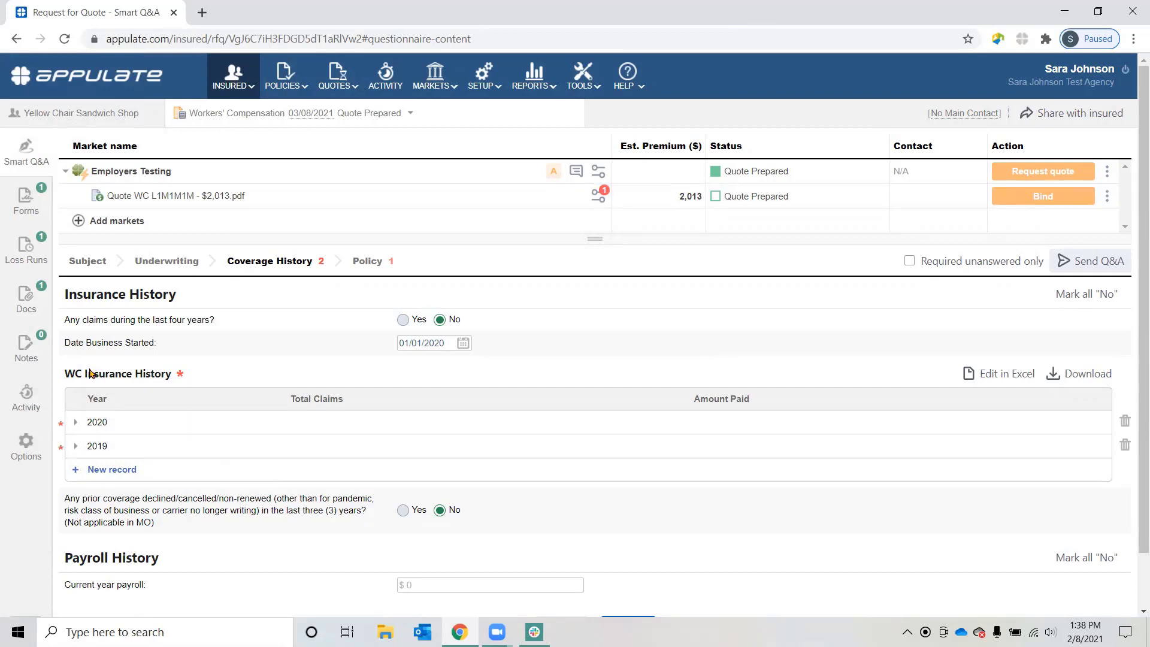
left_click(76, 423)
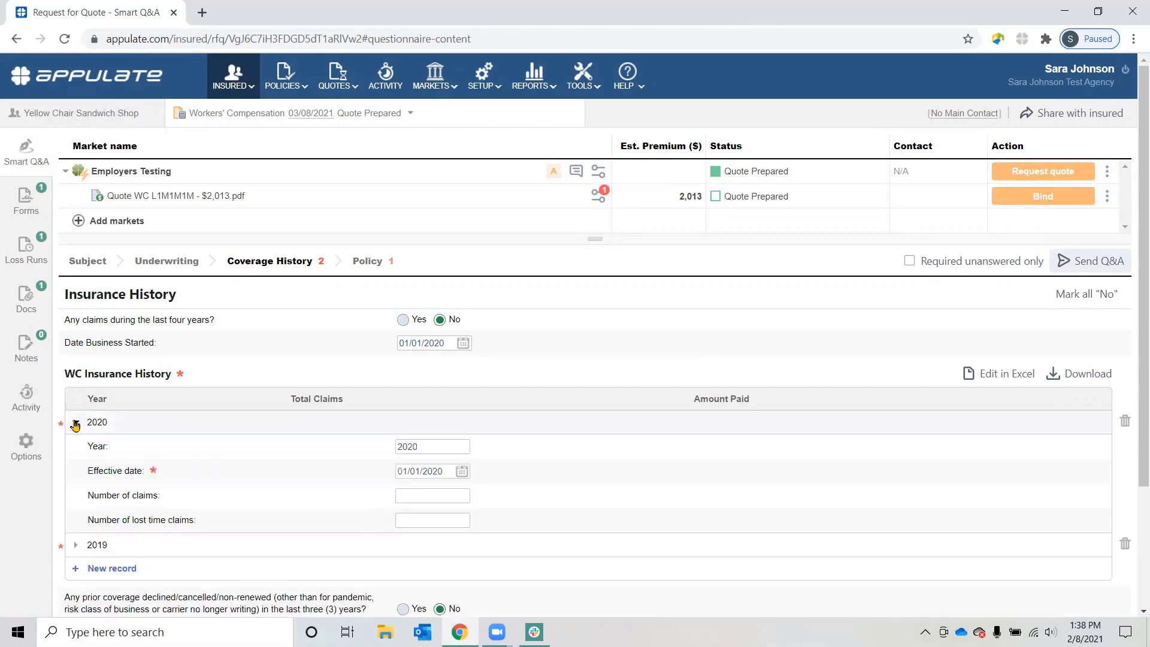
left_click(425, 473)
left_click_drag(448, 471, 257, 478)
type("0")
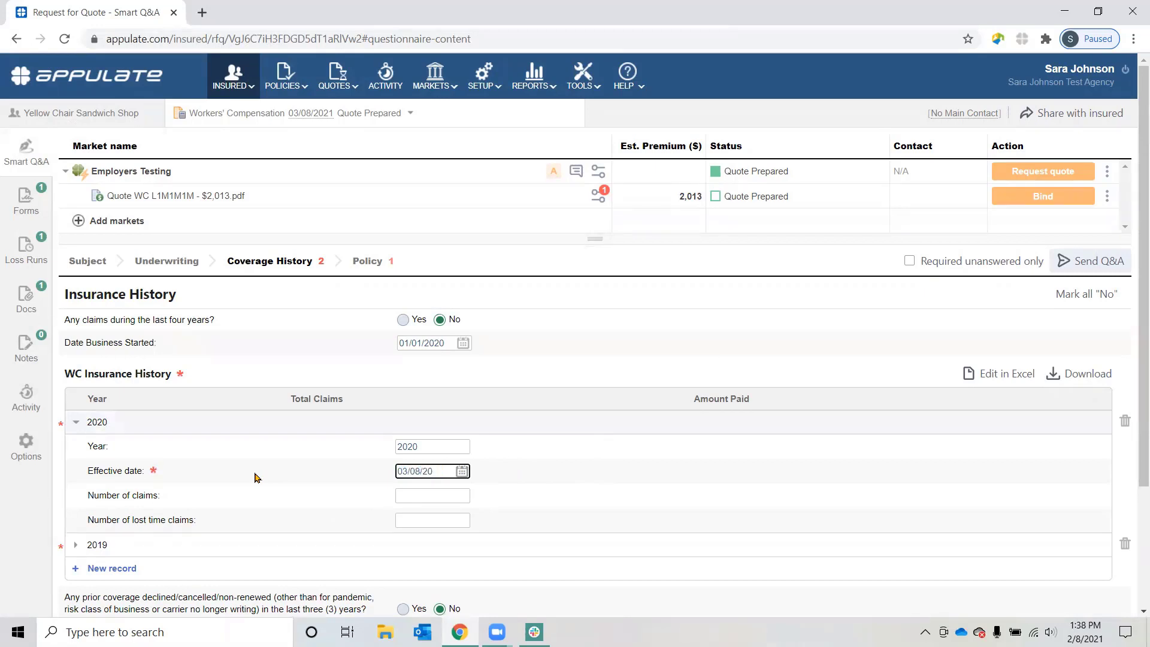
left_click(536, 376)
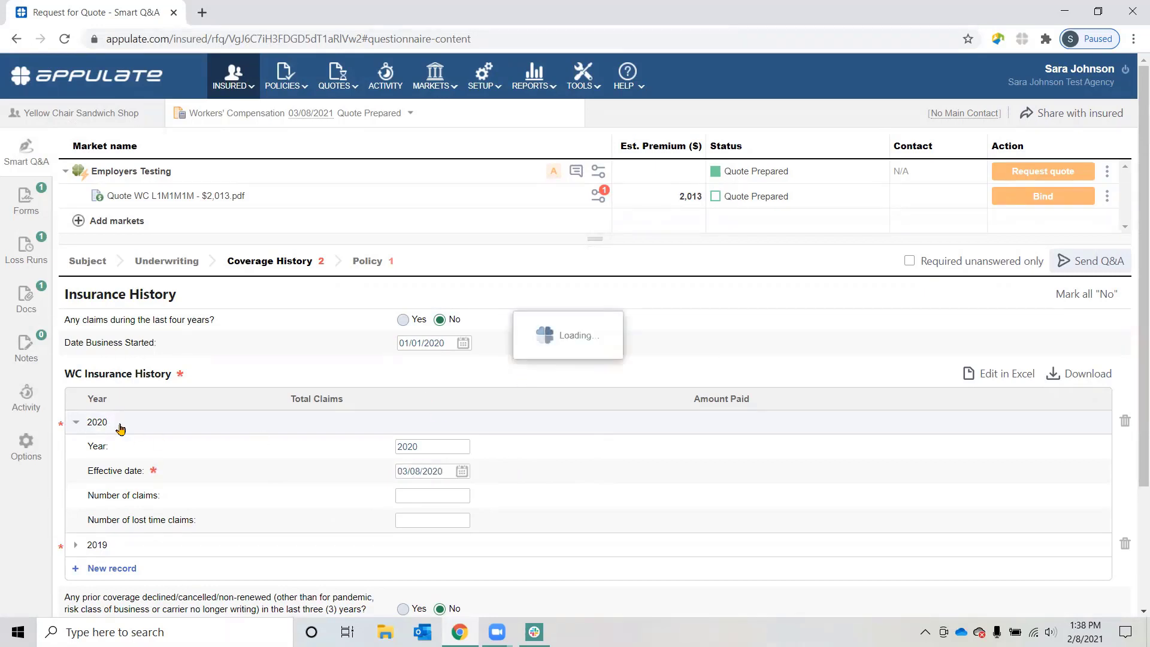
left_click(73, 423)
Step: Set the effective date of the 2019 insurance history record to 03/08/2019
left_click(74, 446)
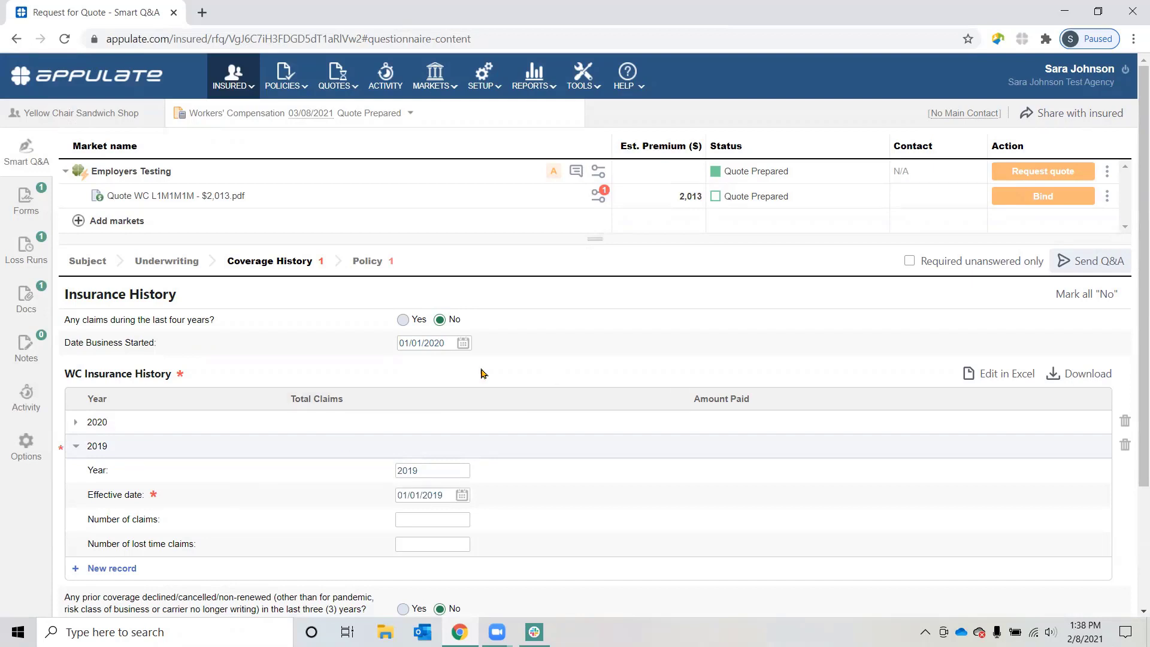
left_click(75, 446)
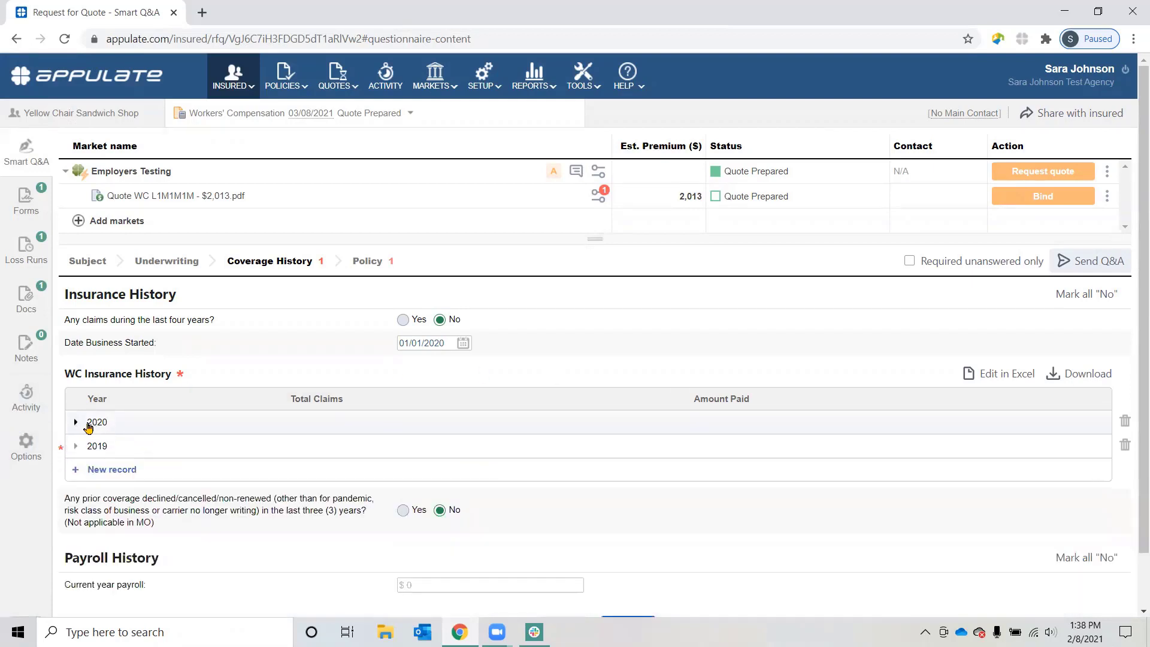
left_click(76, 446)
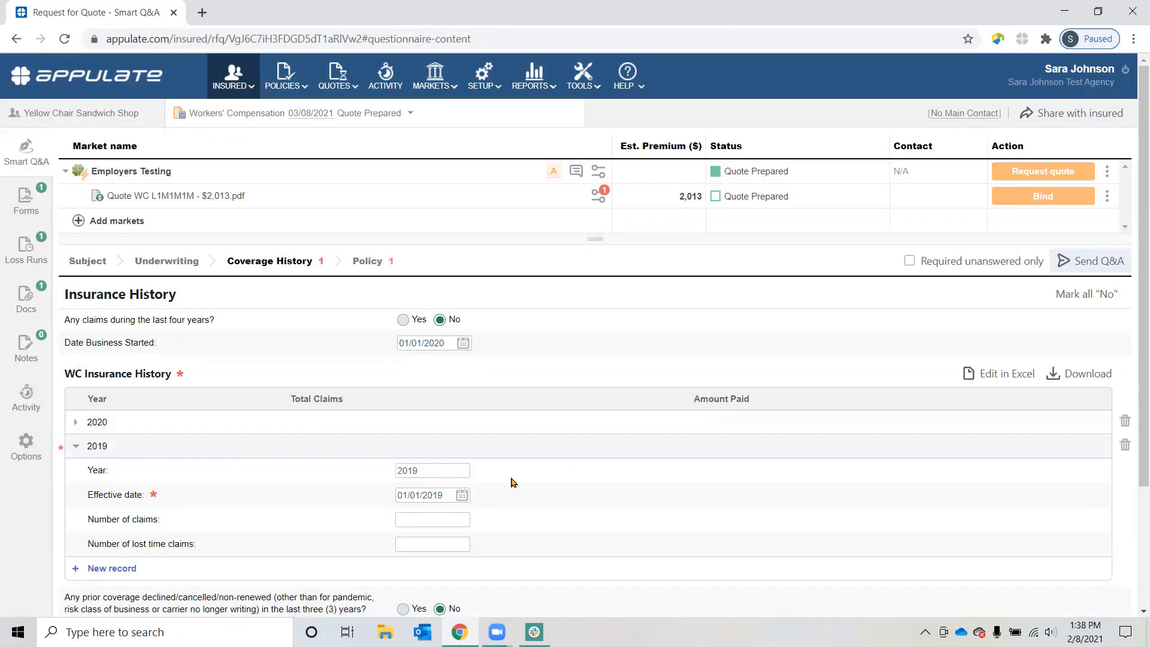
left_click(450, 495)
key("ctrl+a")
type("03/08")
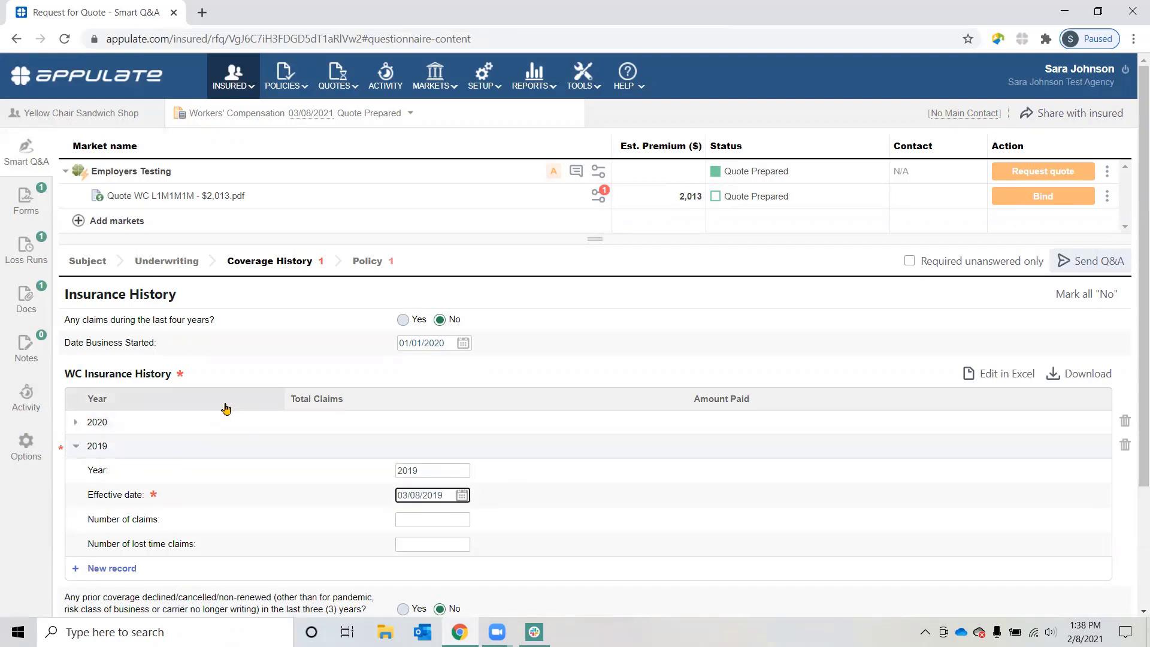
left_click(223, 370)
left_click(76, 446)
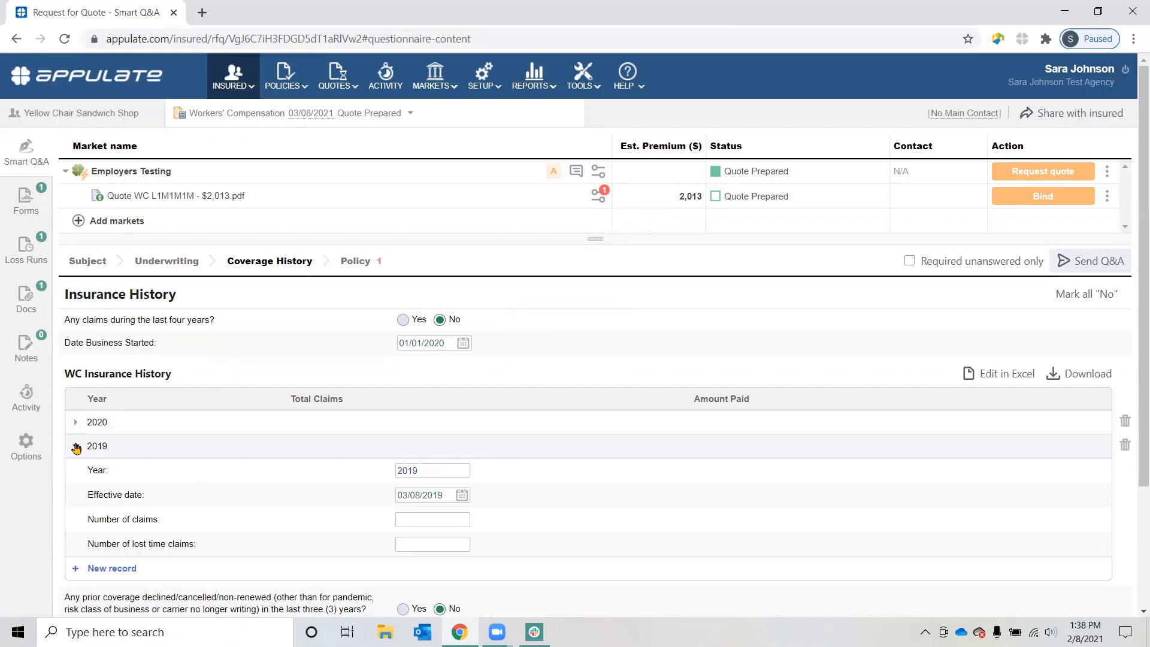
Step: Open the Policy questions and go to the insured's unanswered Entity question
left_click(357, 263)
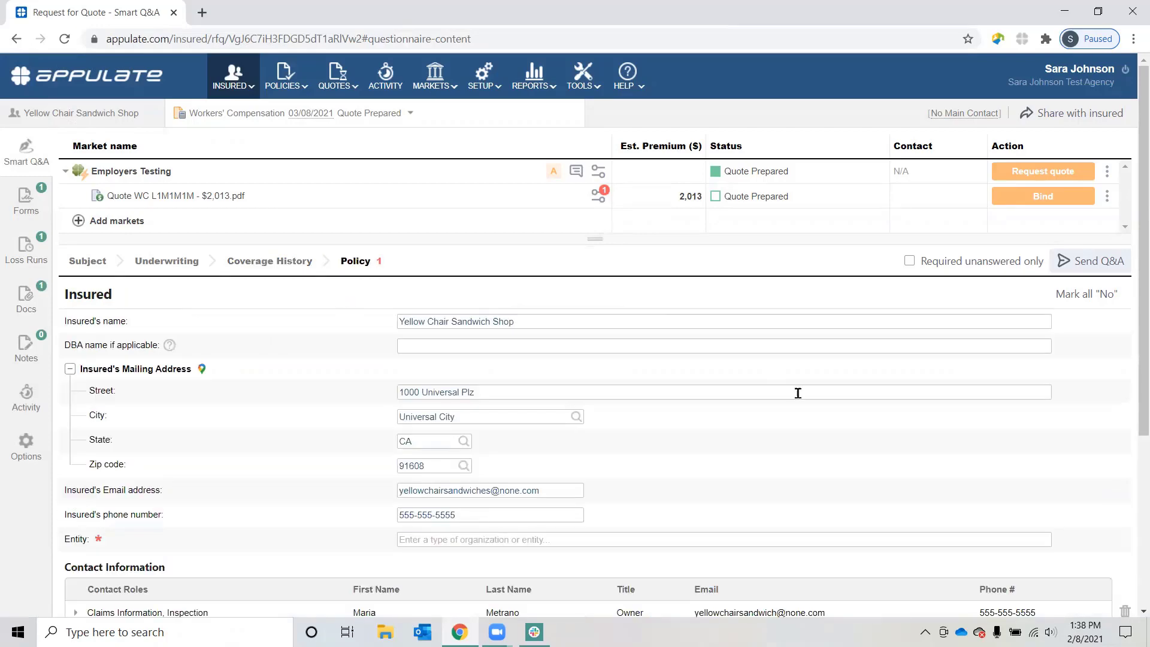
scroll(798, 395, "down", 2)
left_click(501, 394)
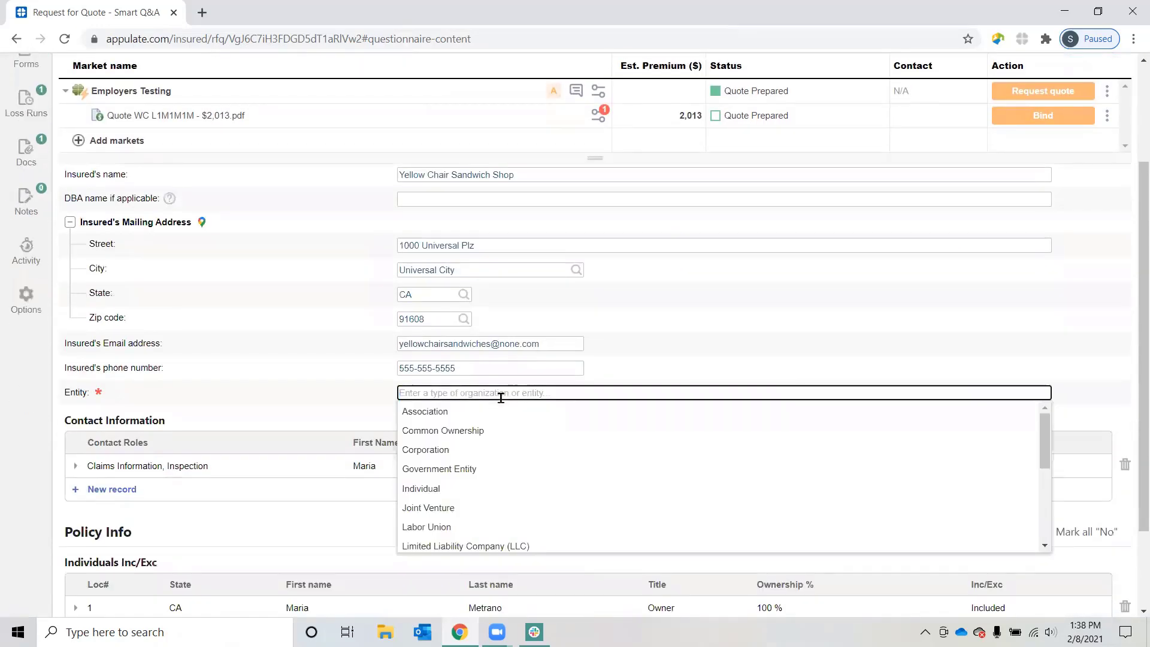
type("sol")
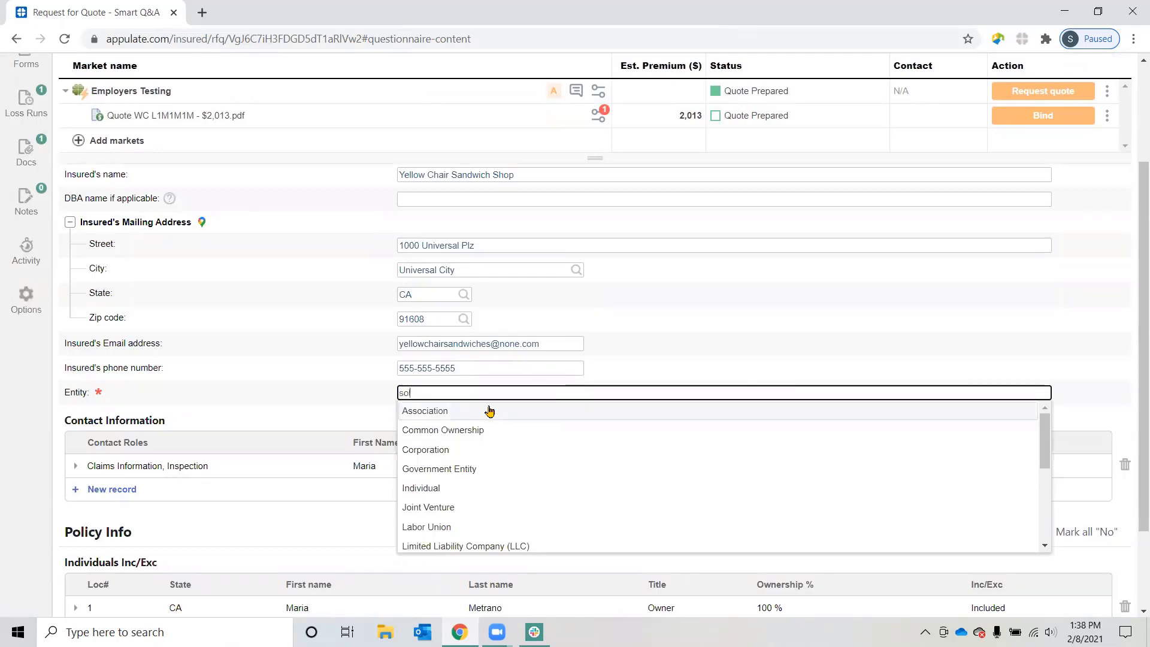
left_click(234, 385)
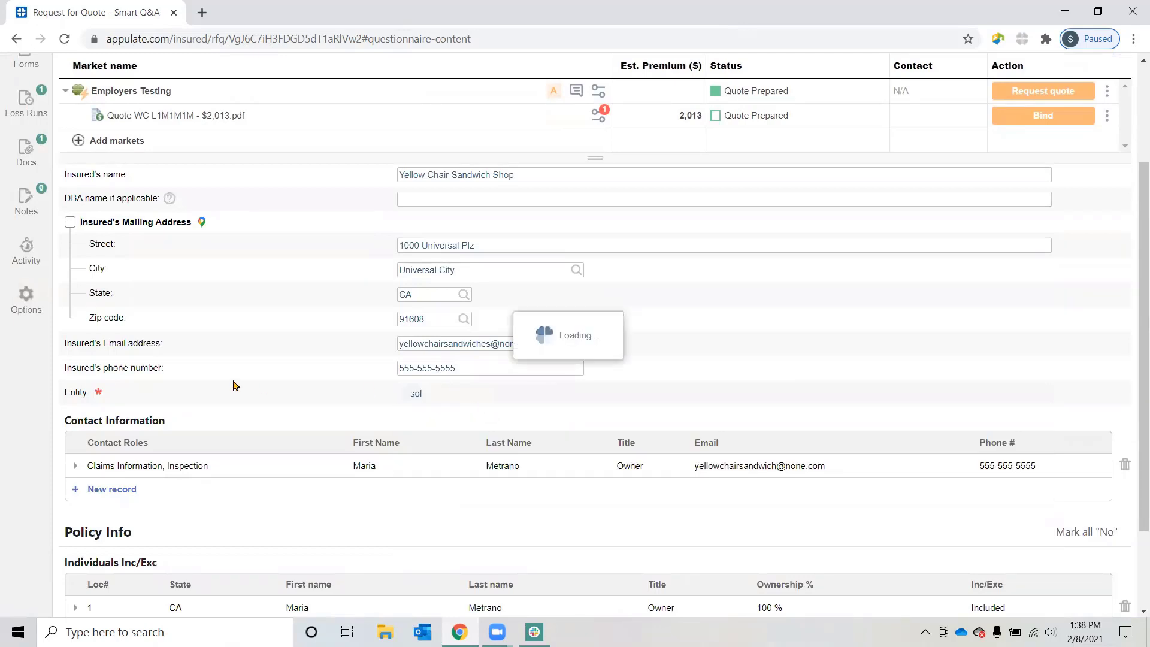
left_click(438, 390)
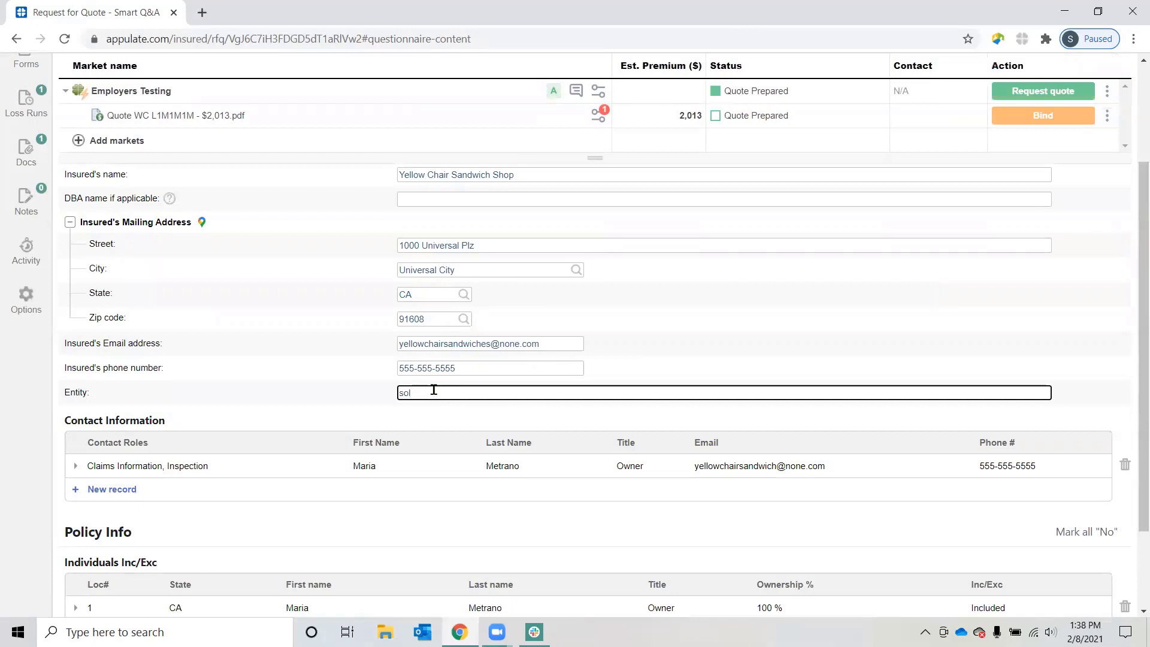
left_click_drag(434, 390, 367, 393)
key("BackSpace")
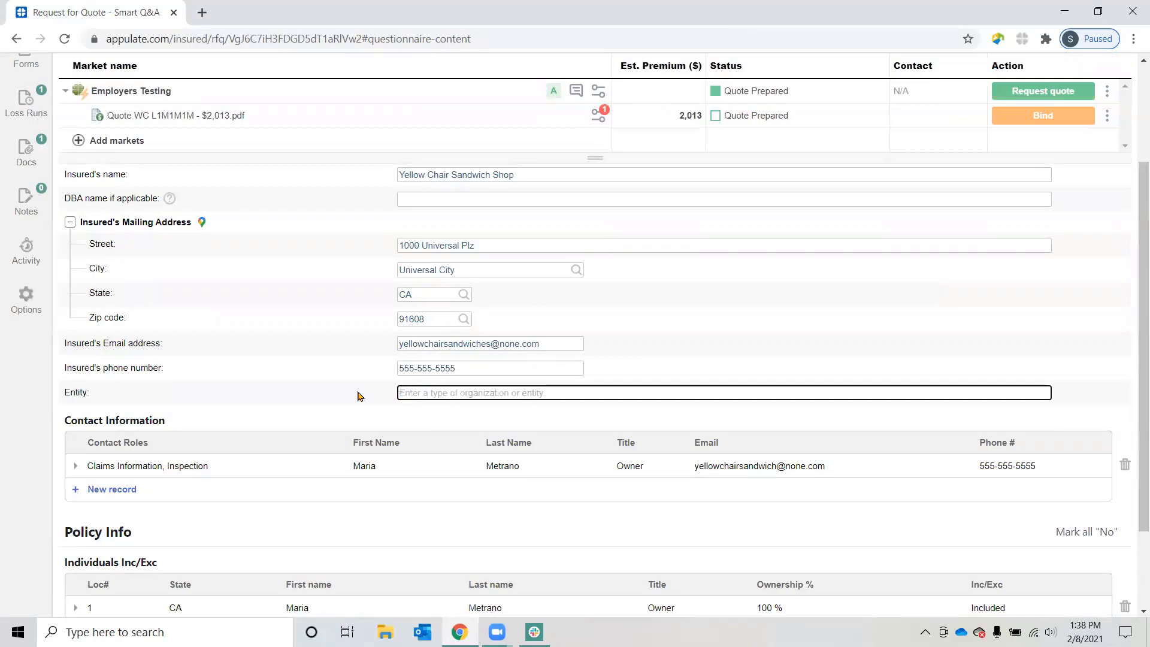
Step: Set the insured's entity to Corporation and the included individual's owner title to PVT Corp - Owner/Sole Sh
left_click(480, 392)
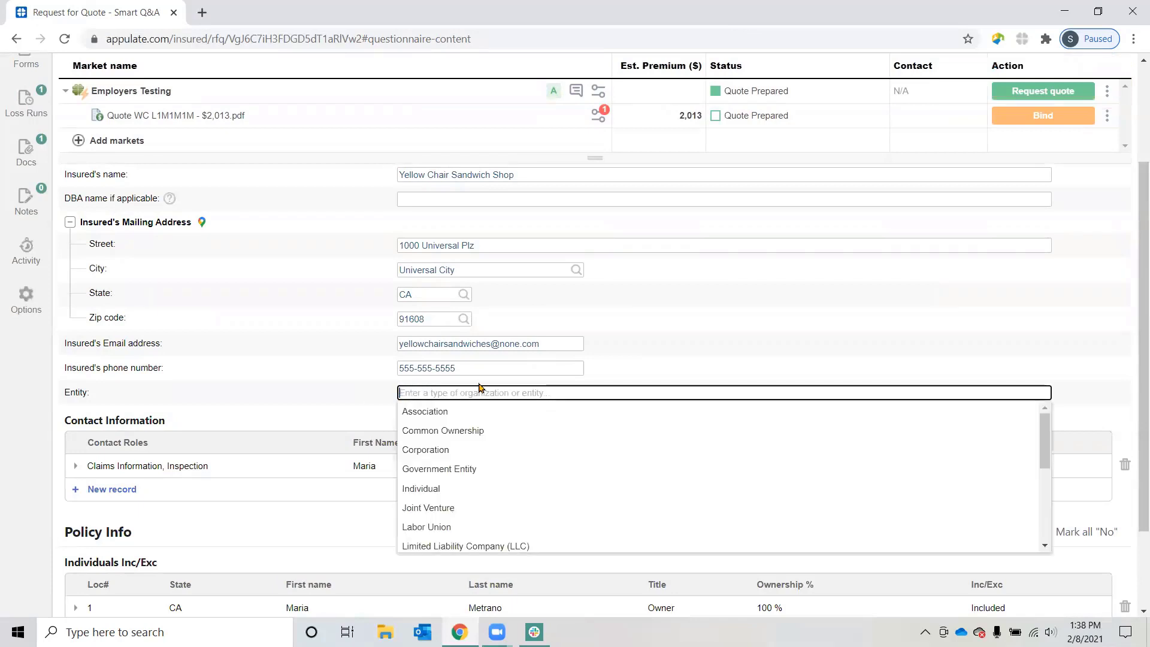
left_click(442, 450)
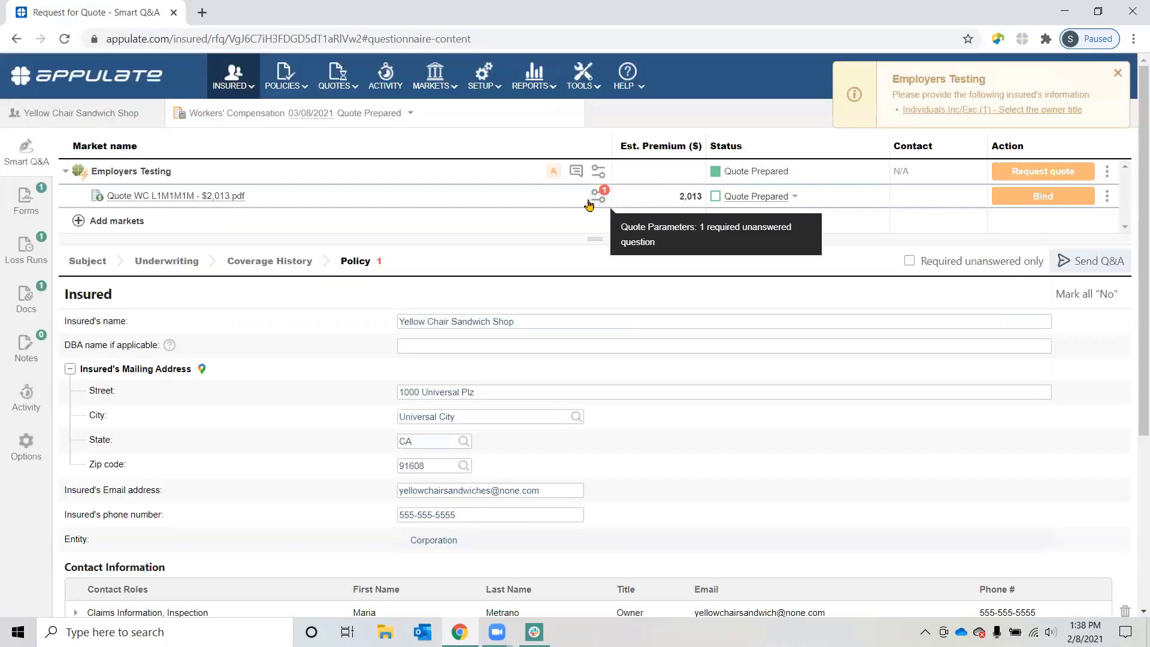
scroll(651, 438, "down", 4)
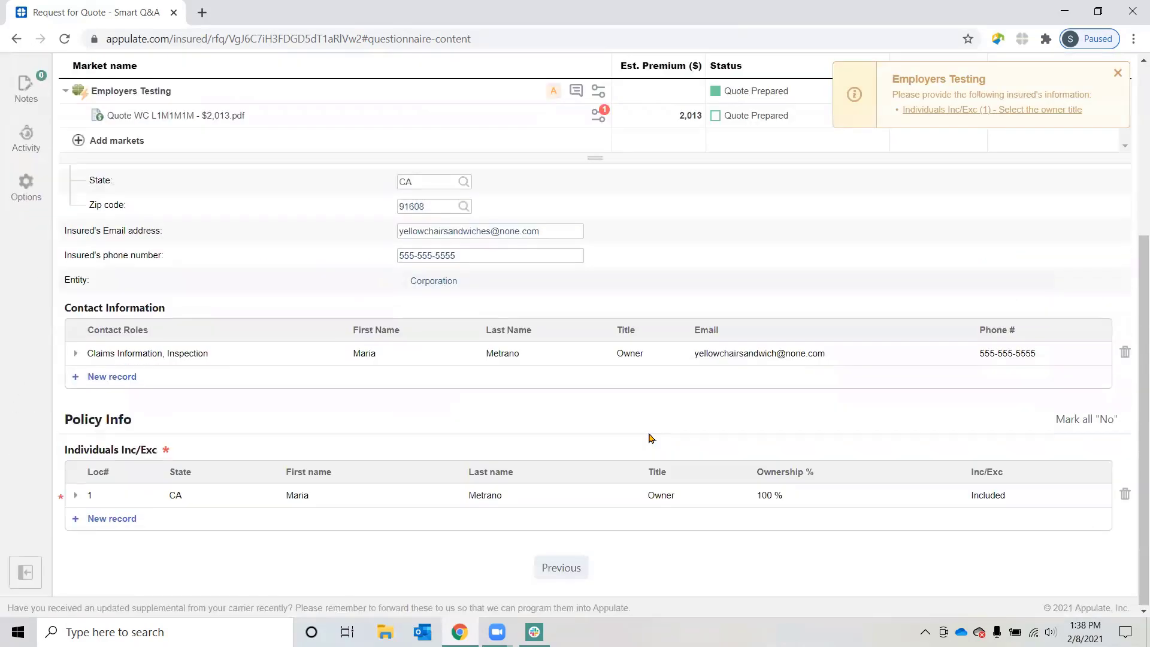
left_click(76, 496)
scroll(534, 472, "down", 4)
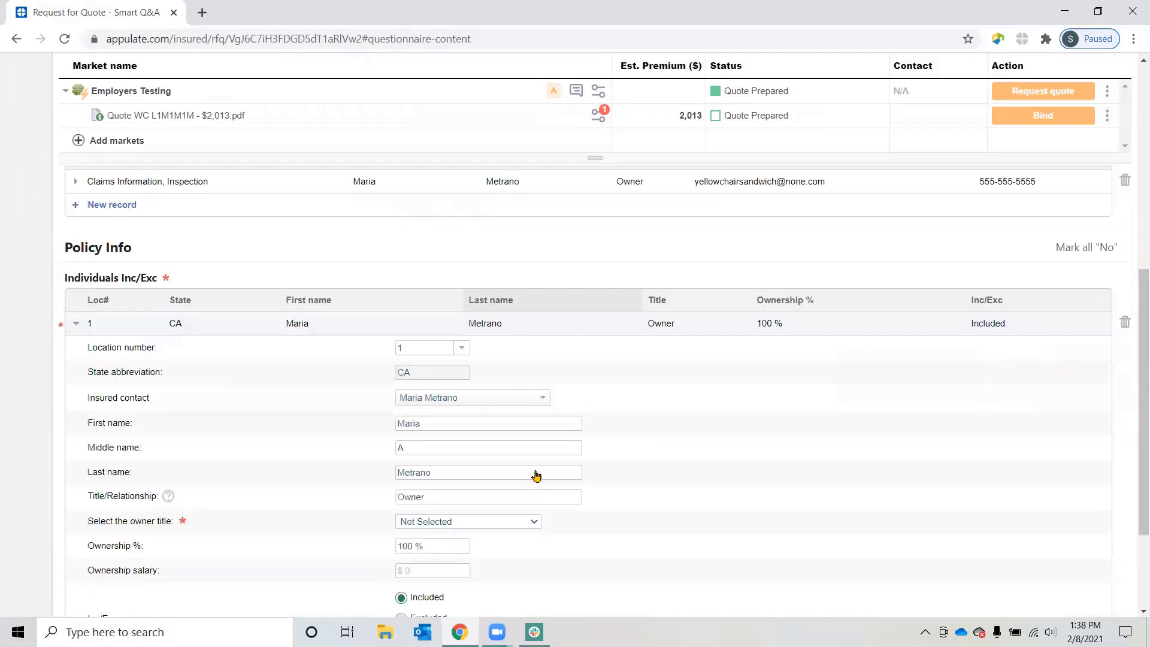
left_click(444, 435)
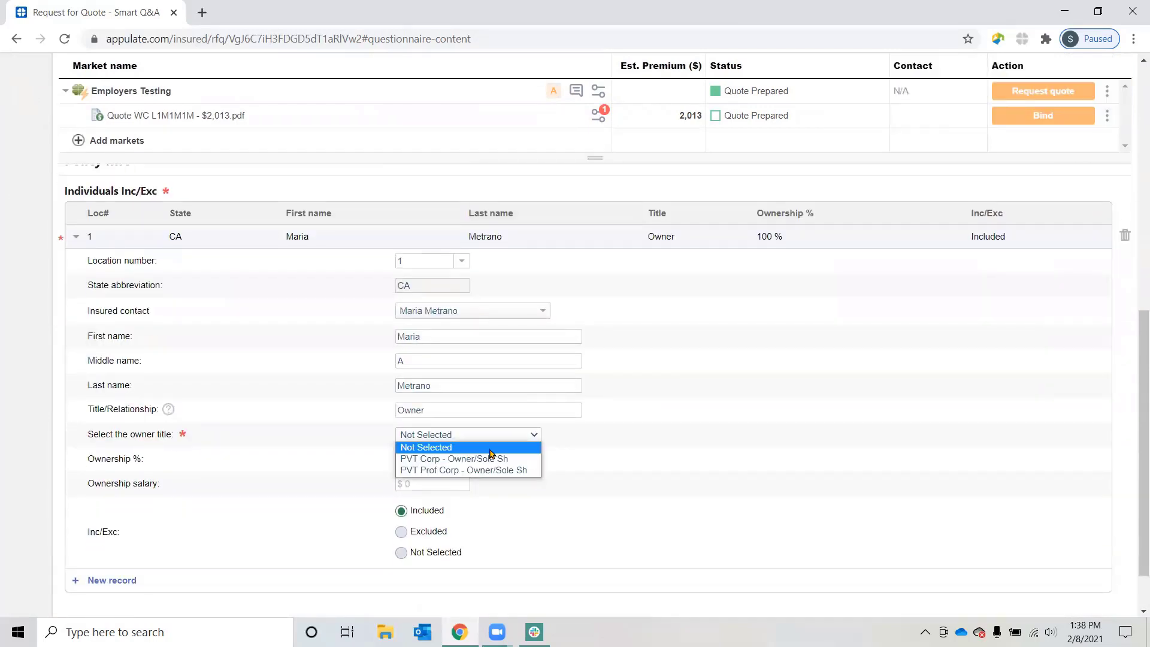
left_click(525, 459)
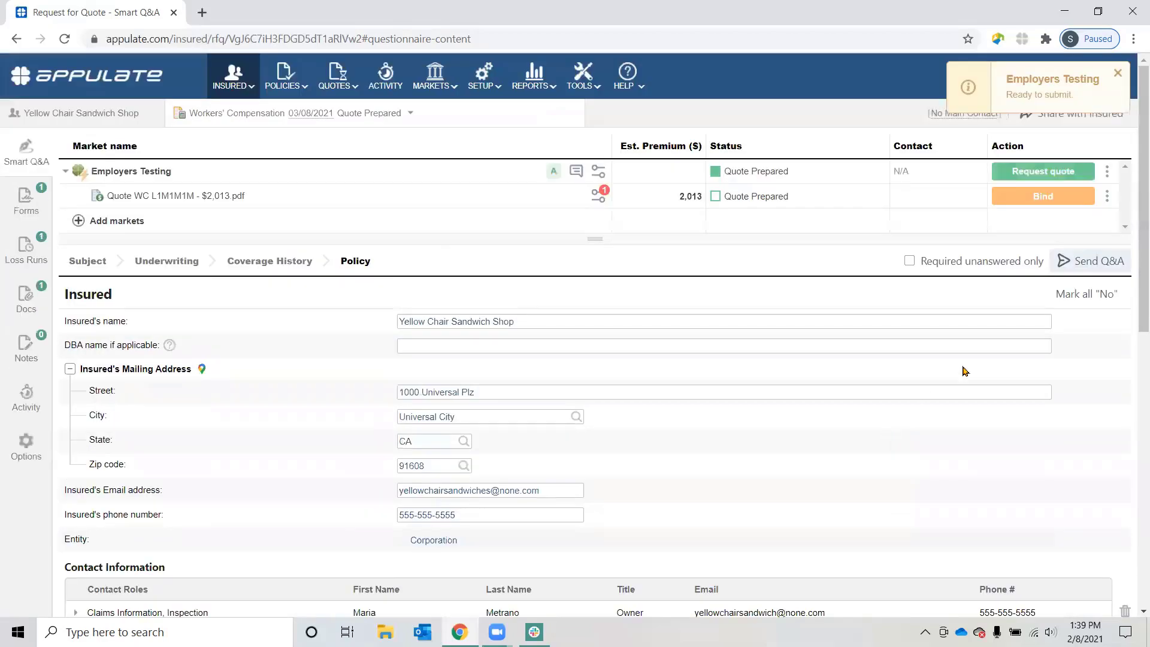
Step: In the prepared quote's parameters, accept the mandatory state coverage statement and view the payment plan options before closing them
left_click(597, 193)
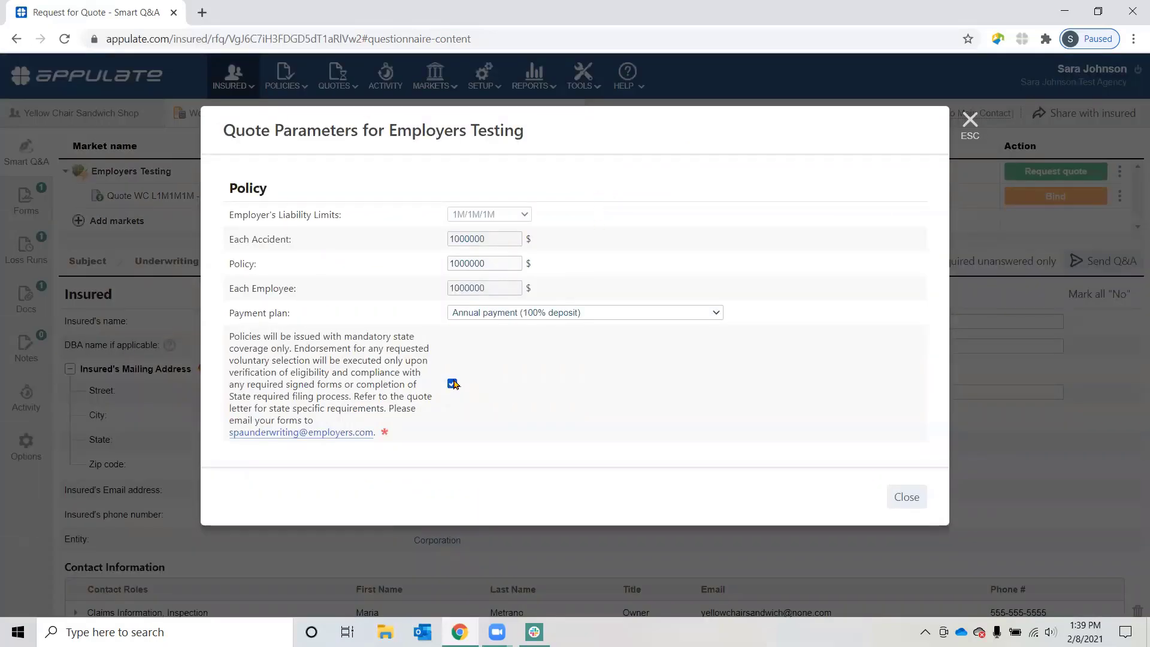
left_click(644, 312)
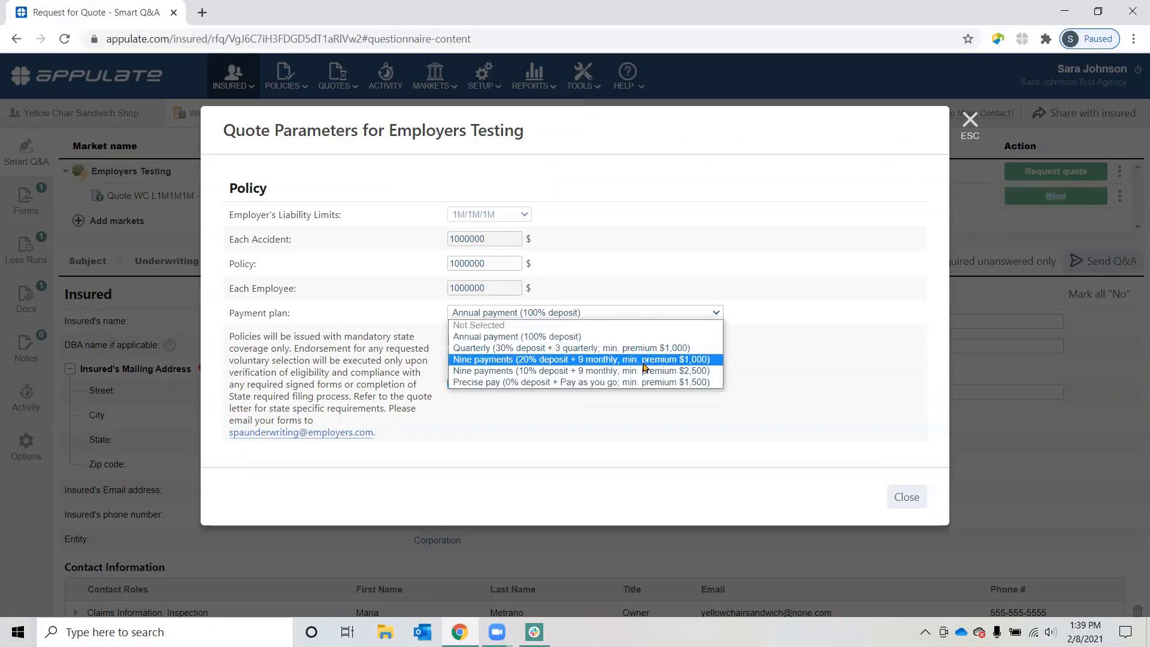
left_click(860, 477)
left_click(907, 497)
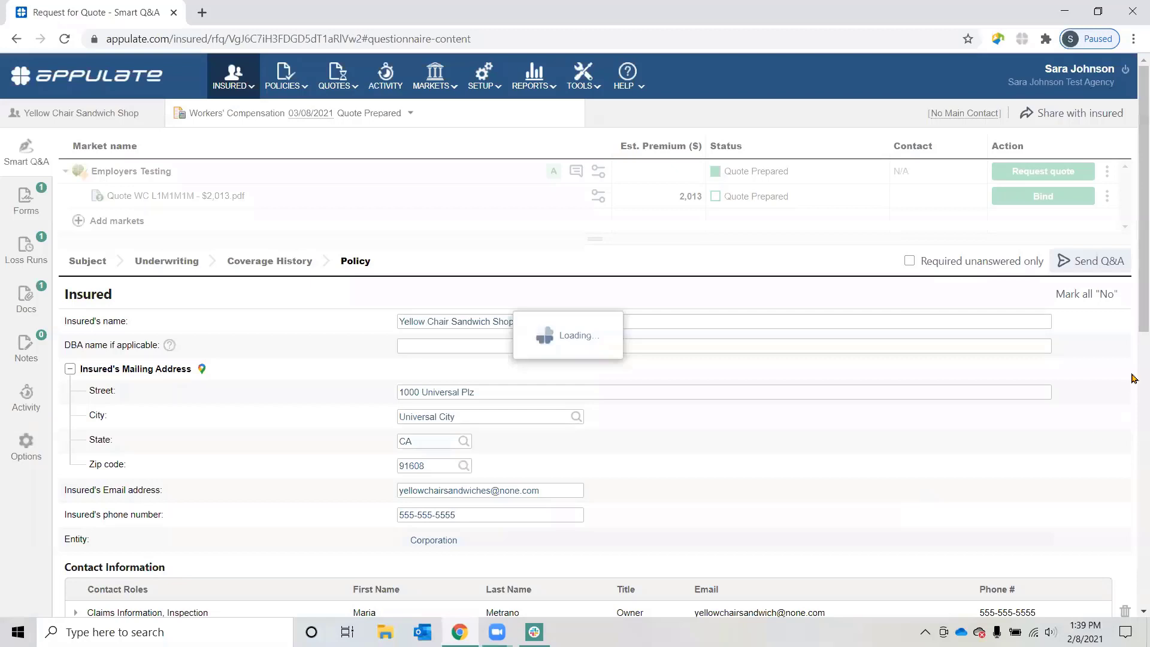